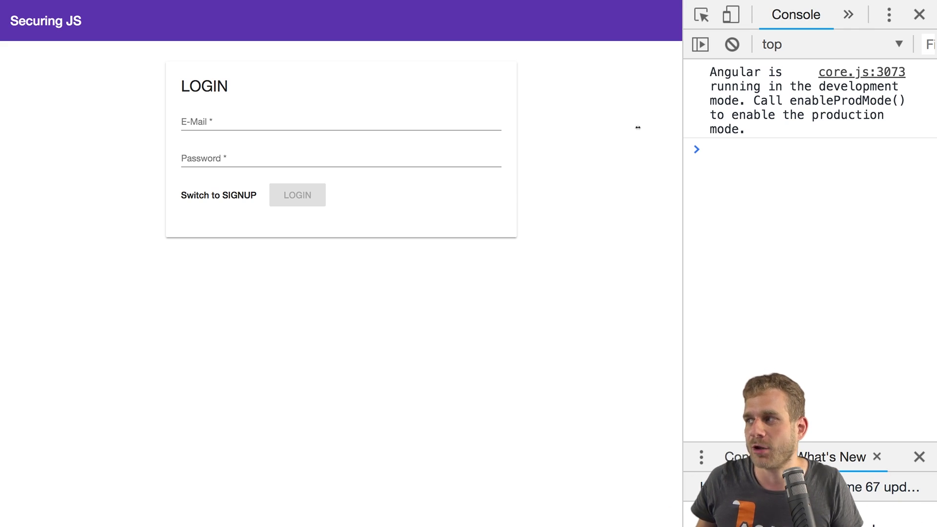
Step: Drag the DevTools edge left so it takes more width beside the Securing JS login page
drag(683, 93, 571, 96)
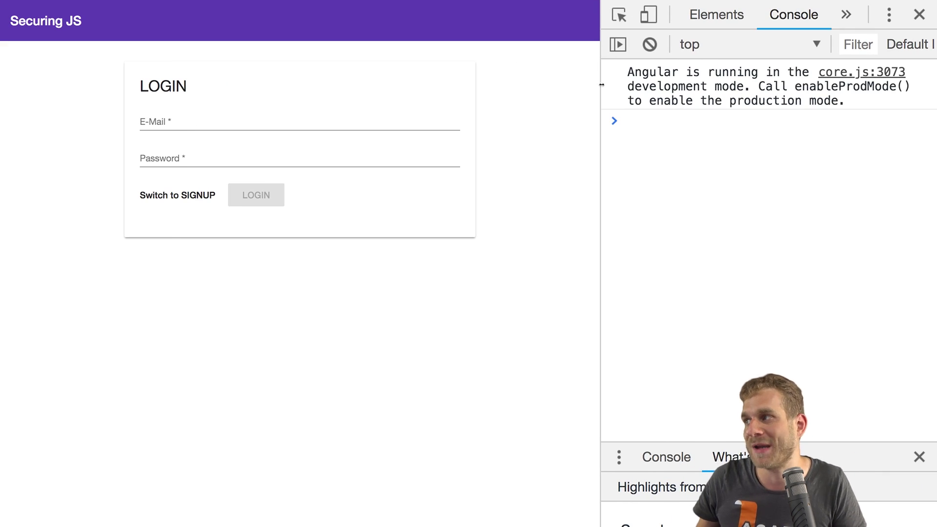
Step: Switch DevTools to the Sources panel, then widen DevTools and its file navigator
click(846, 15)
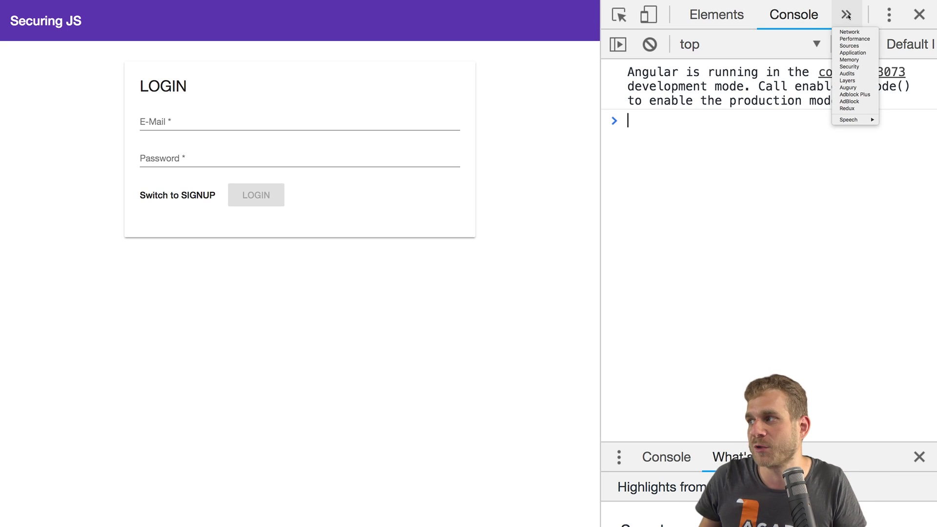
click(854, 47)
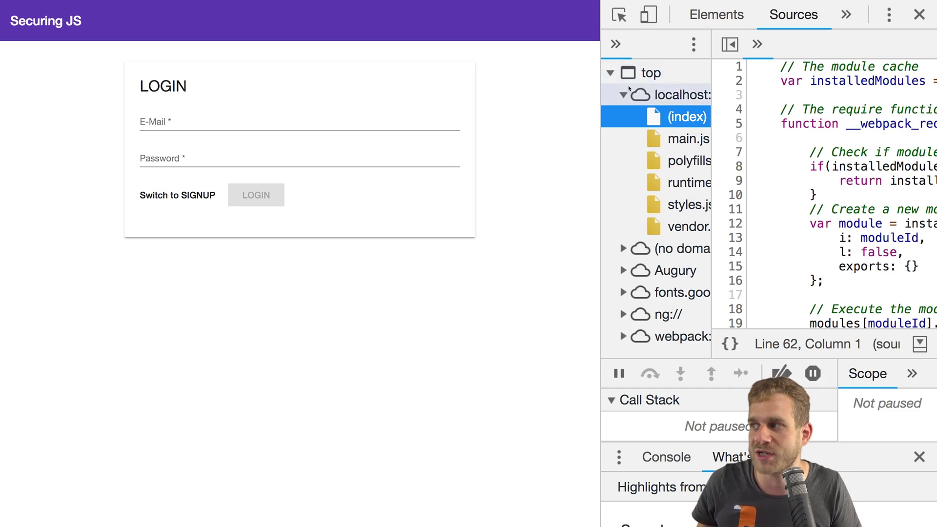
drag(604, 89, 515, 93)
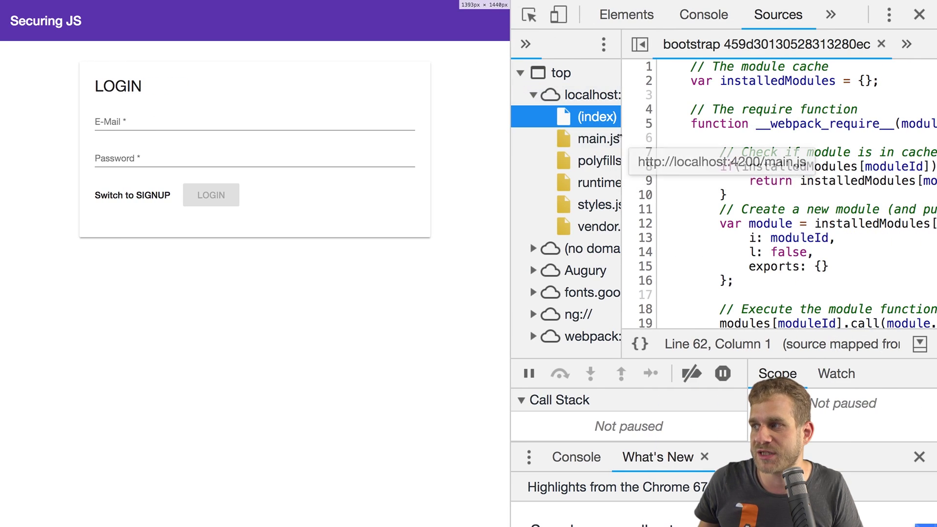
drag(627, 134, 656, 127)
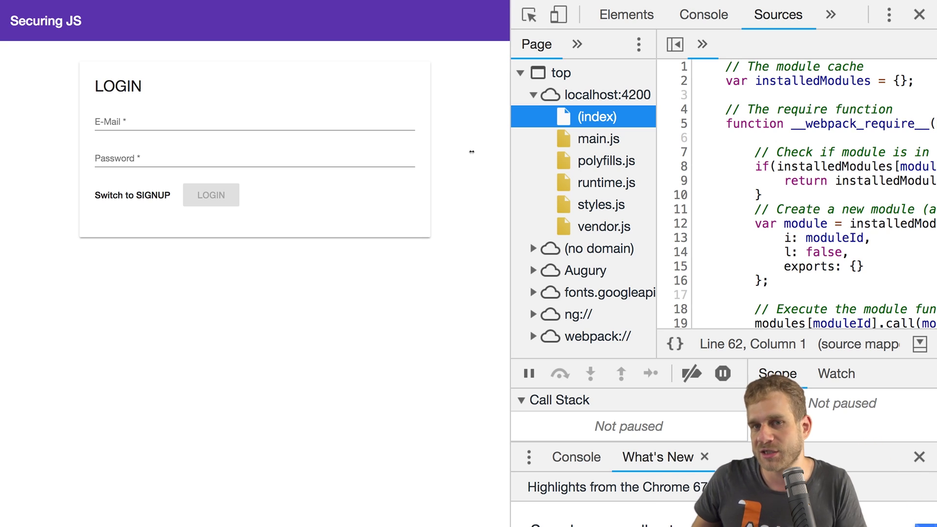
Step: Open the main.js bundle, step through the other bundle files, and scroll through main.js
click(561, 139)
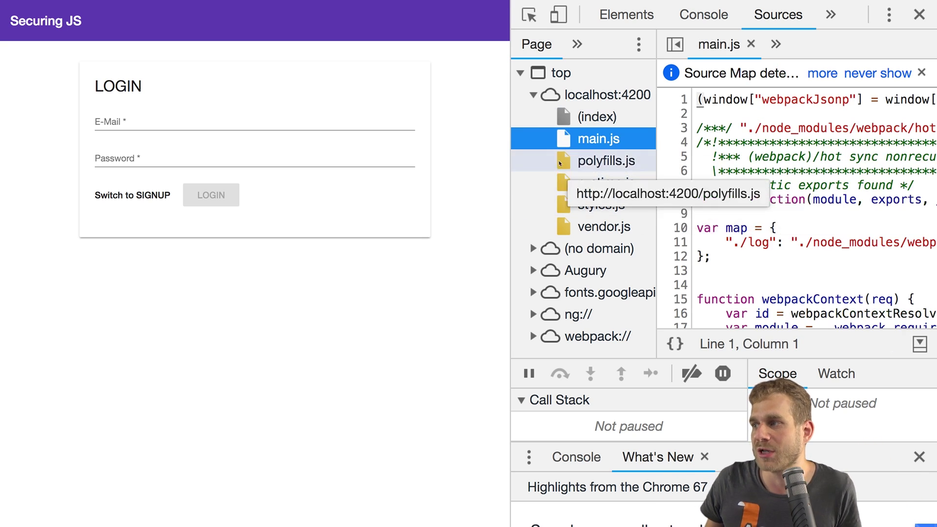
key(Down)
key(Down)
key(Down)
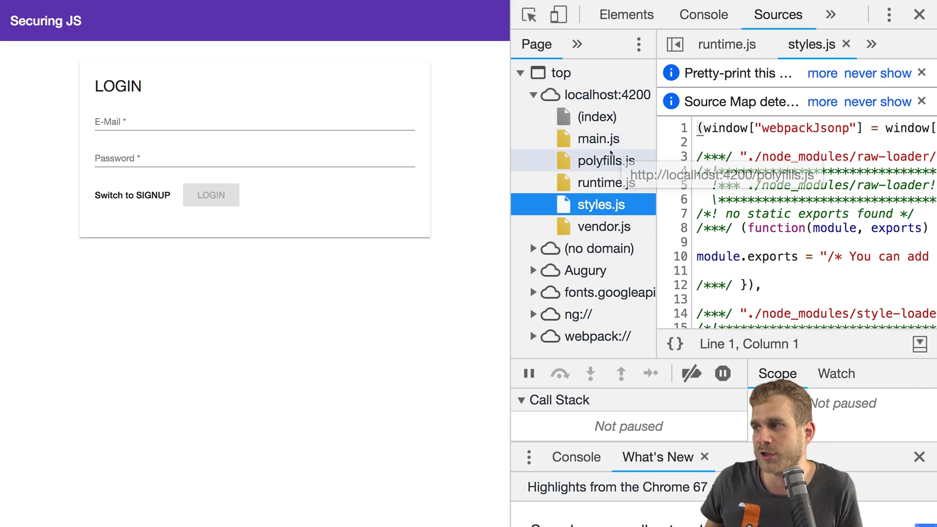
click(610, 148)
scroll(732, 153, down, 12)
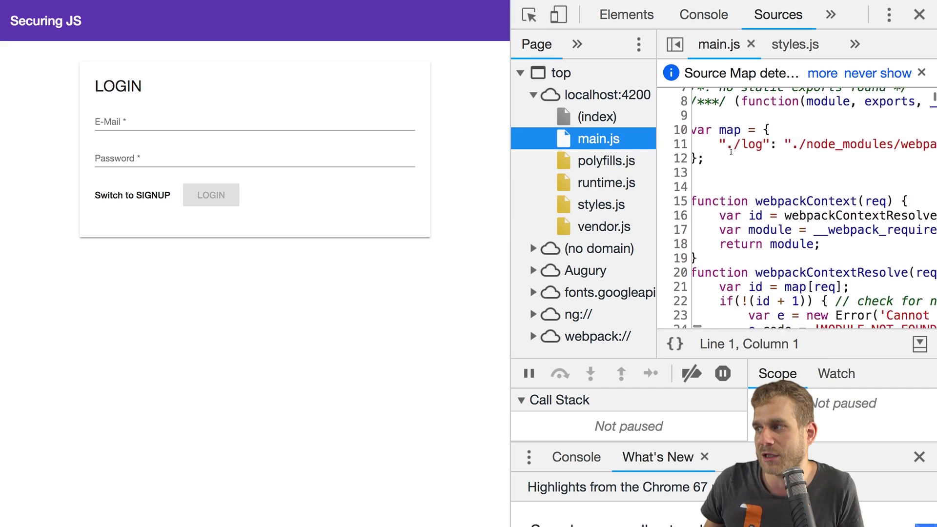
scroll(731, 152, down, 20)
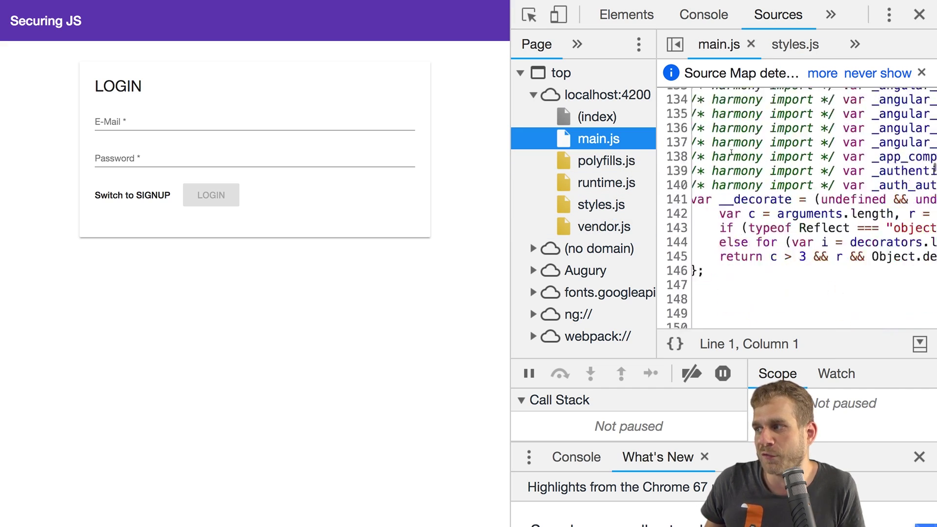
scroll(731, 153, up, 1)
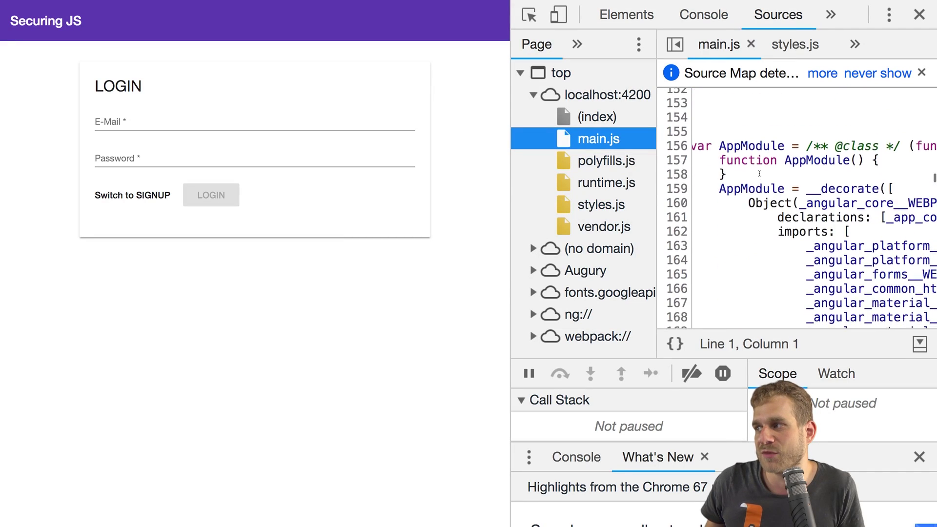
scroll(760, 174, down, 6)
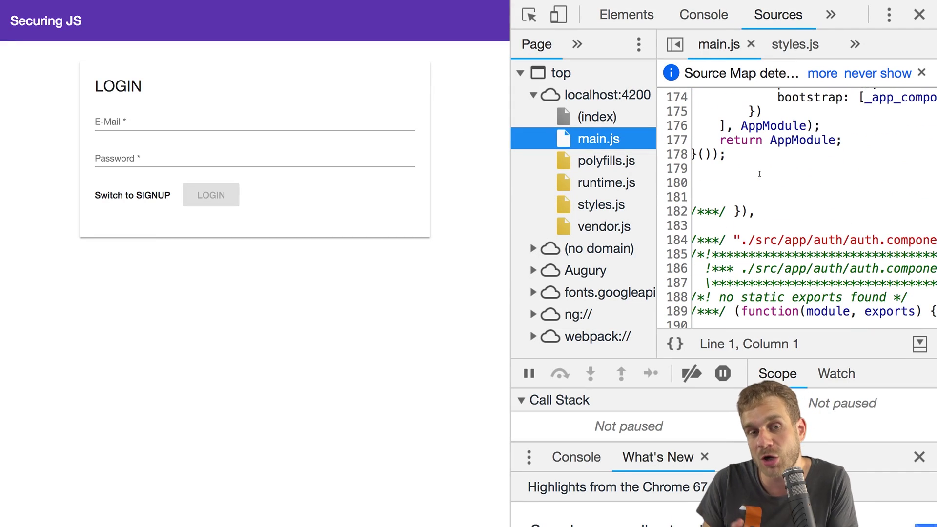
scroll(760, 174, down, 2)
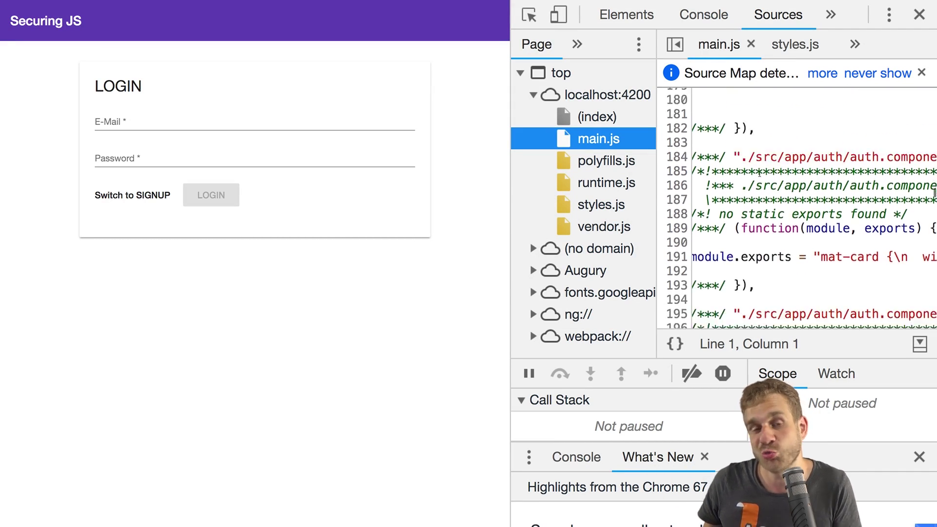
scroll(760, 174, down, 1)
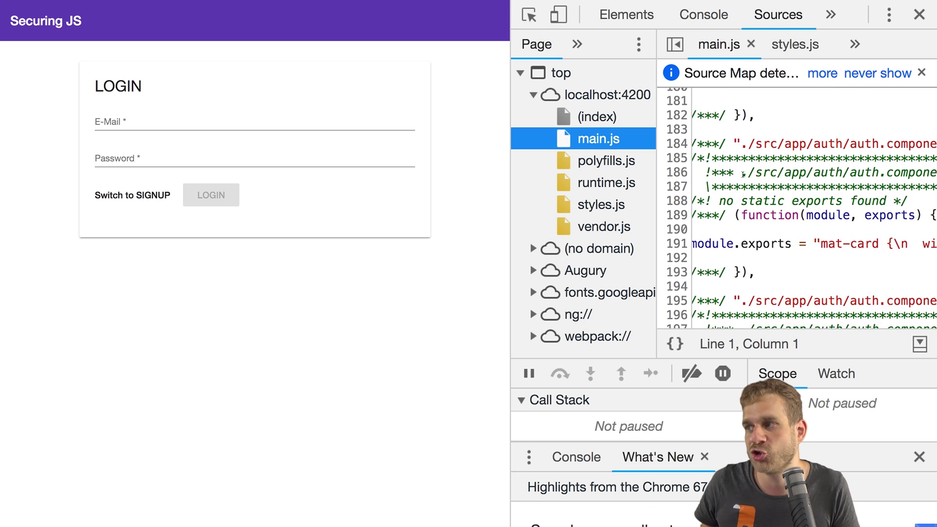
Step: Switch the login form to SIGNUP mode and return focus to the E-Mail field
click(155, 118)
click(131, 195)
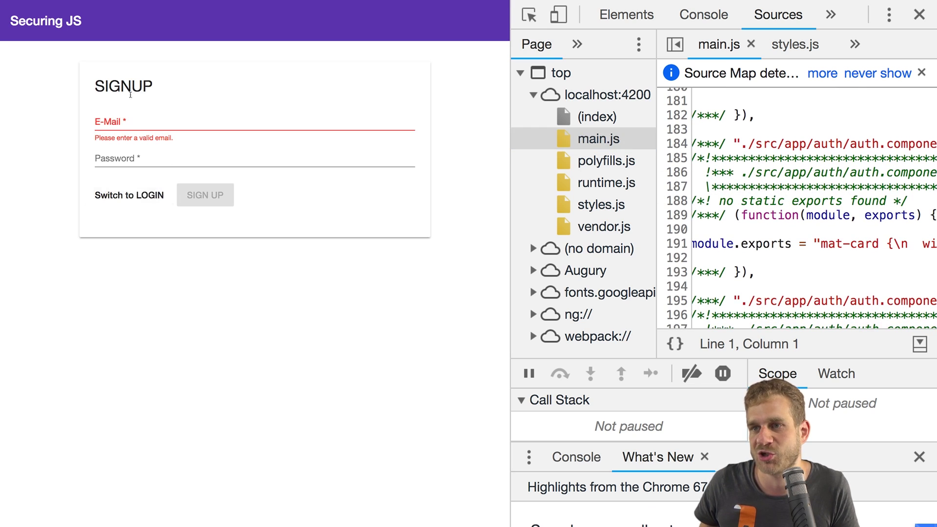
click(143, 161)
key(shift+Tab)
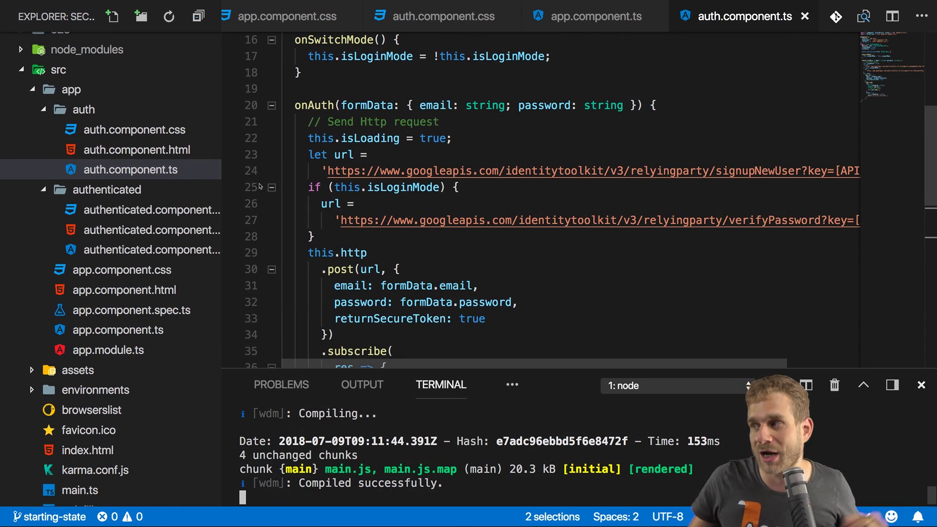
Step: Select the [API_KEY] placeholder in the signup URL on line 24, then open a new browser tab
scroll(419, 184, right, 3)
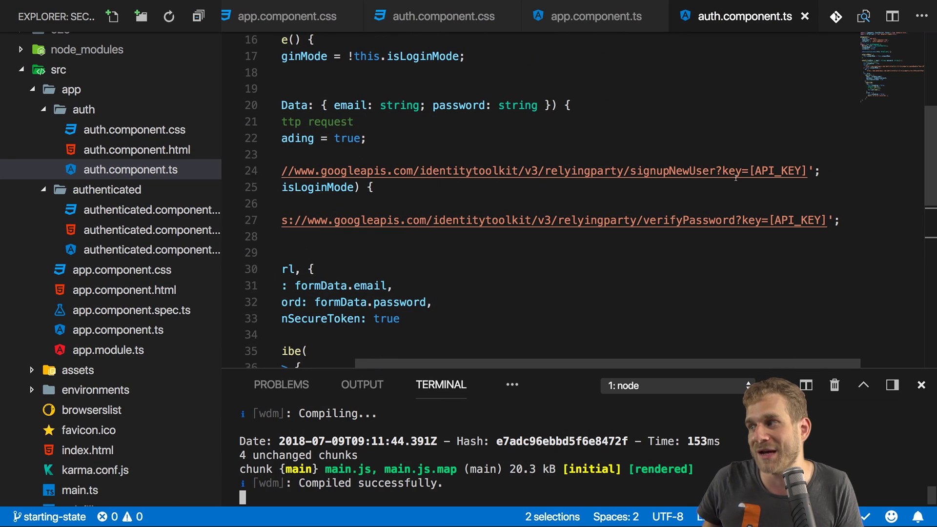
drag(751, 170, 809, 171)
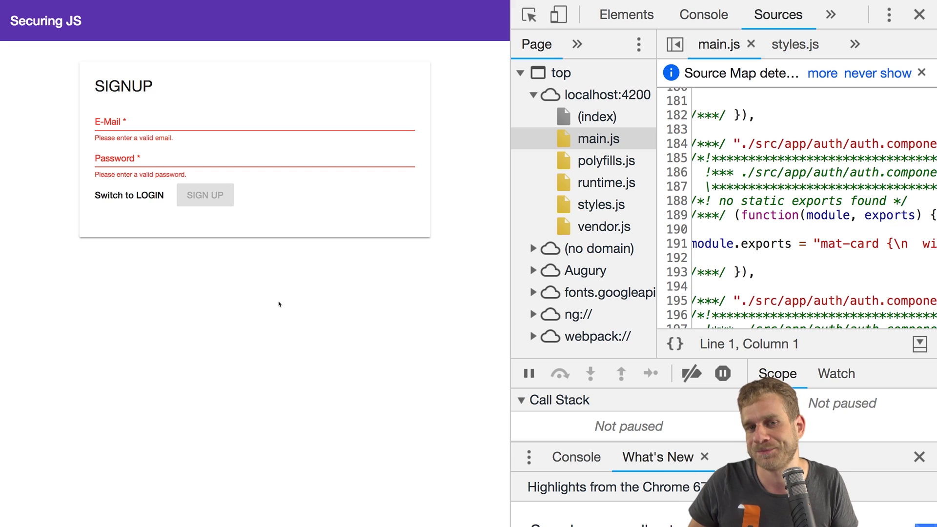
key(super+t)
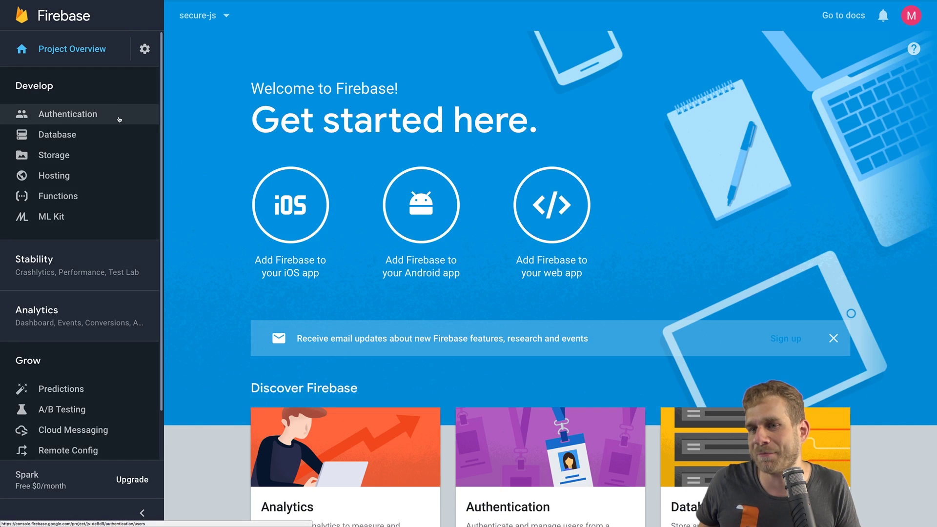
Step: Enable and save the Email/Password sign-in provider in the project's Authentication settings
click(81, 111)
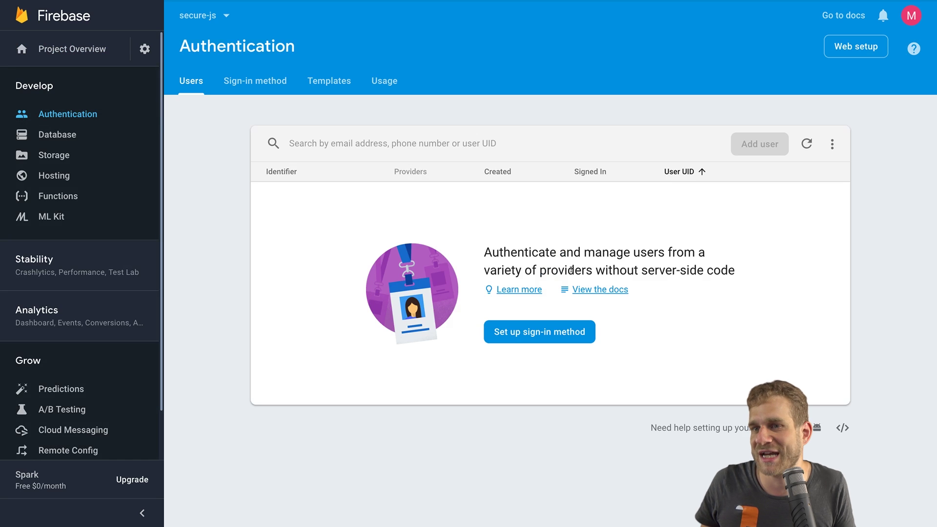
click(517, 326)
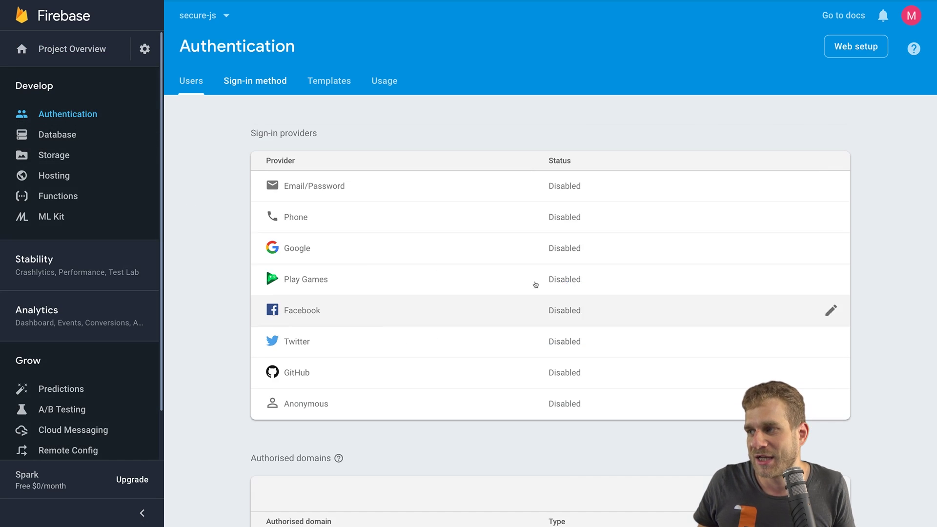
click(512, 194)
click(732, 228)
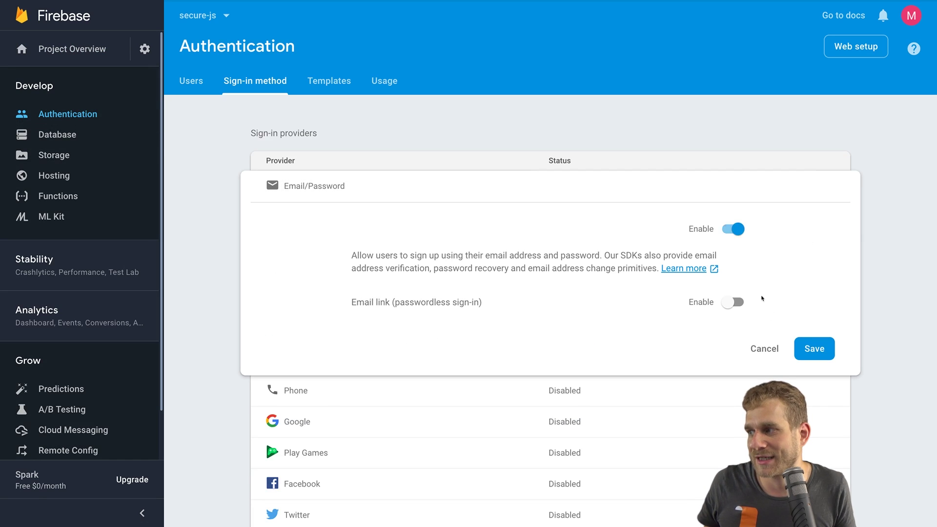
click(813, 348)
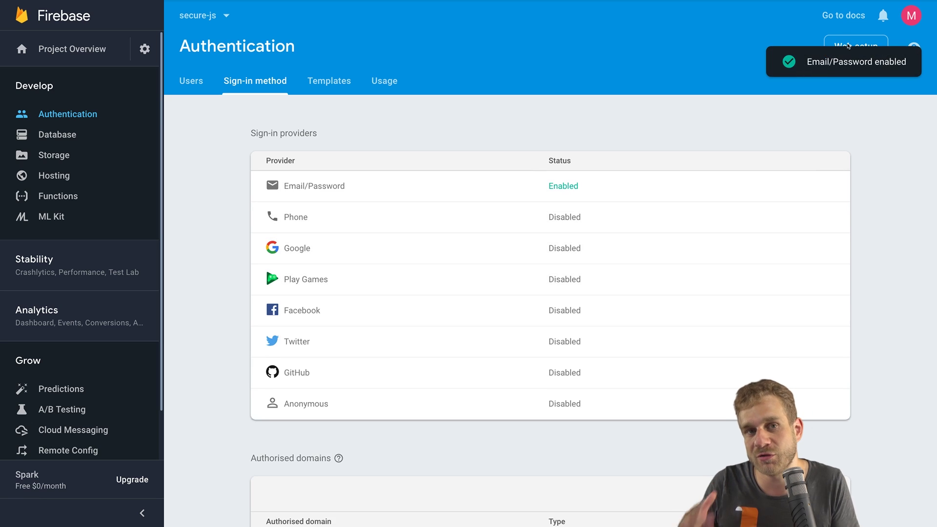
Step: Select the apiKey value in the Web setup config snippet, then close the dialog
click(851, 47)
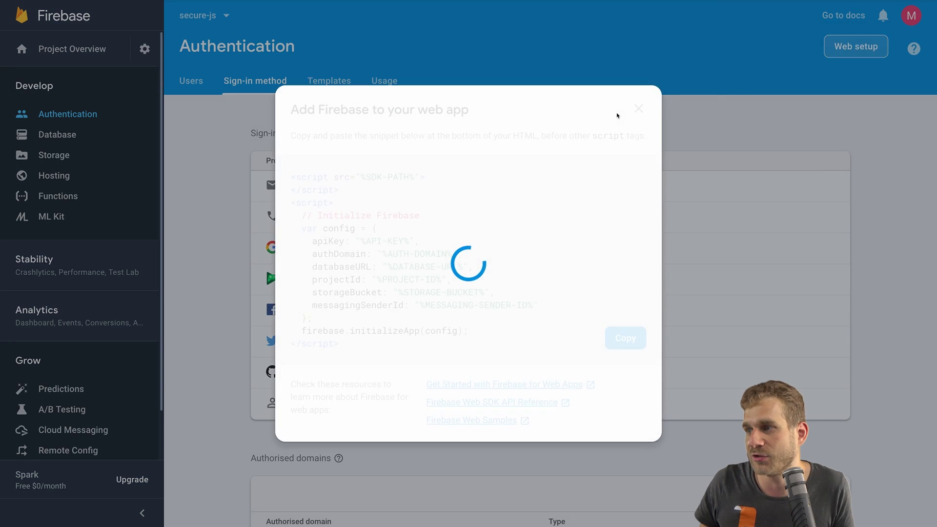
double_click(443, 236)
key(super+c)
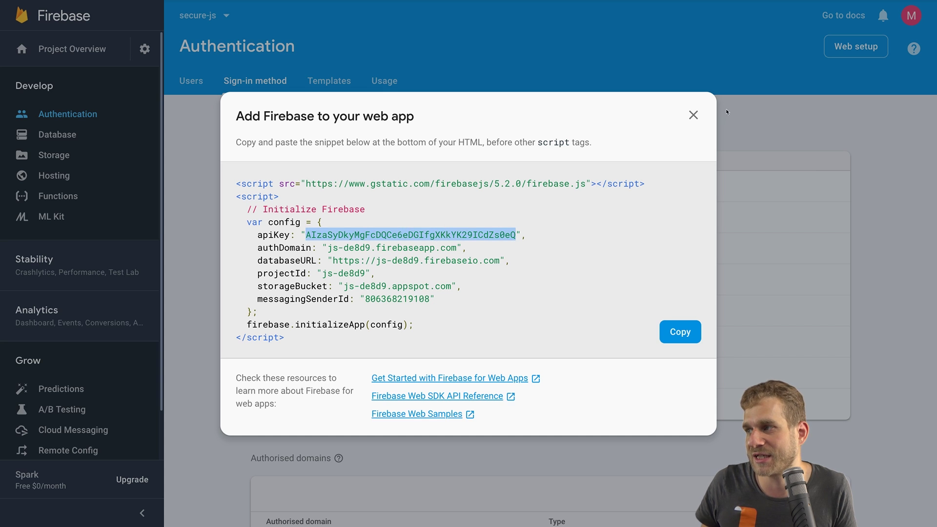
click(694, 114)
Step: Paste the Firebase API key over both [API_KEY] placeholders on lines 24 and 27 and save
key(super+Tab)
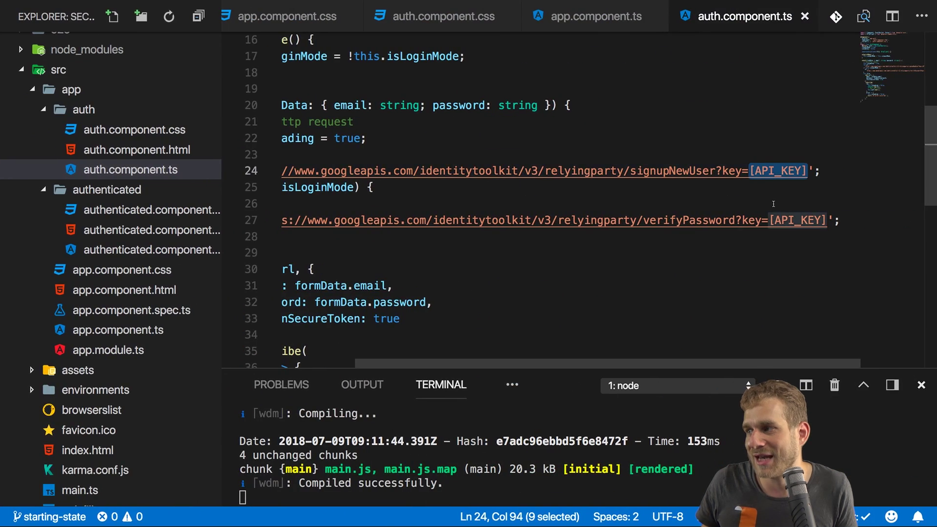
key(super+v)
drag(668, 220, 608, 224)
key(super+v)
key(super+s)
key(super+Tab)
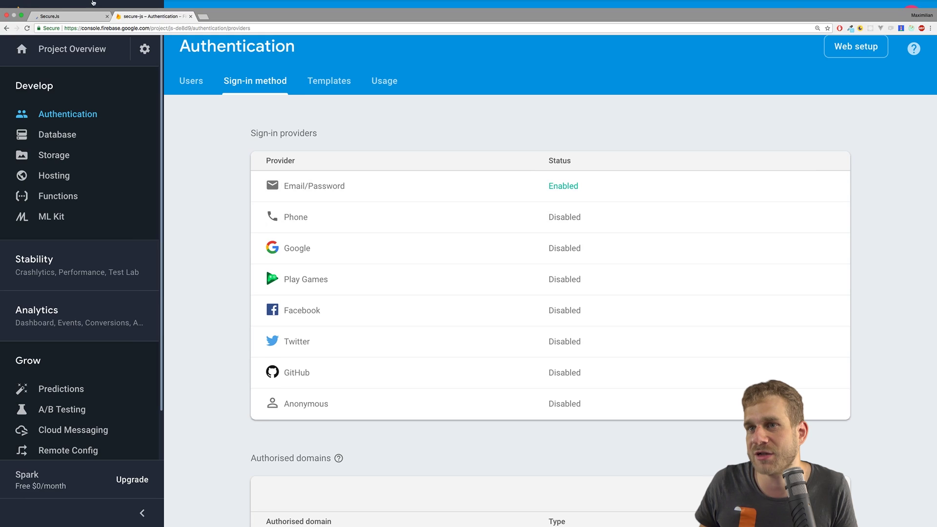
key(super+Tab)
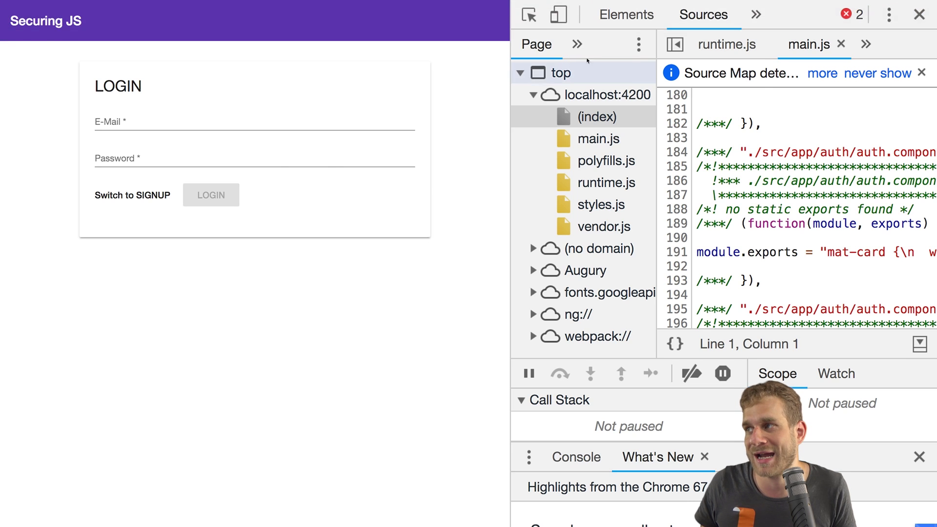
Step: Switch DevTools to Console, reload, and sign up with the test e-mail and a password
click(757, 14)
click(759, 32)
key(super+r)
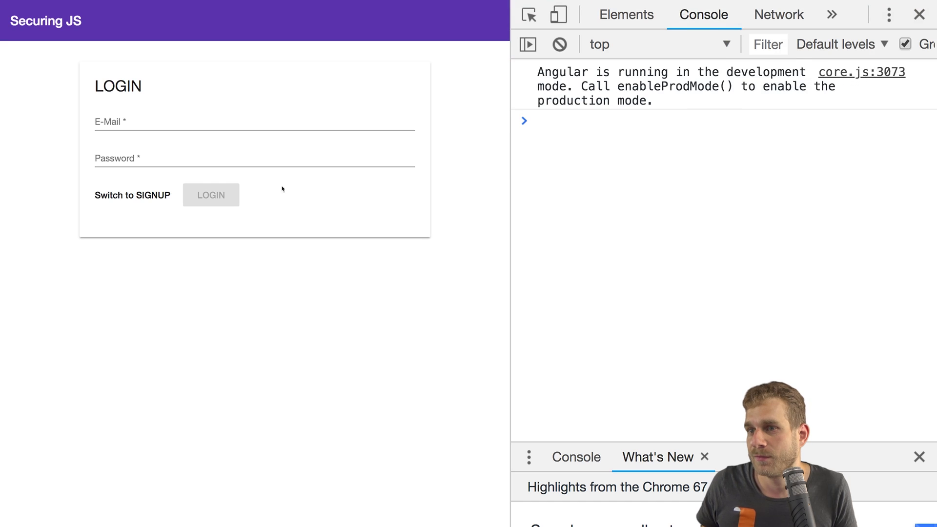
click(173, 119)
text(test)
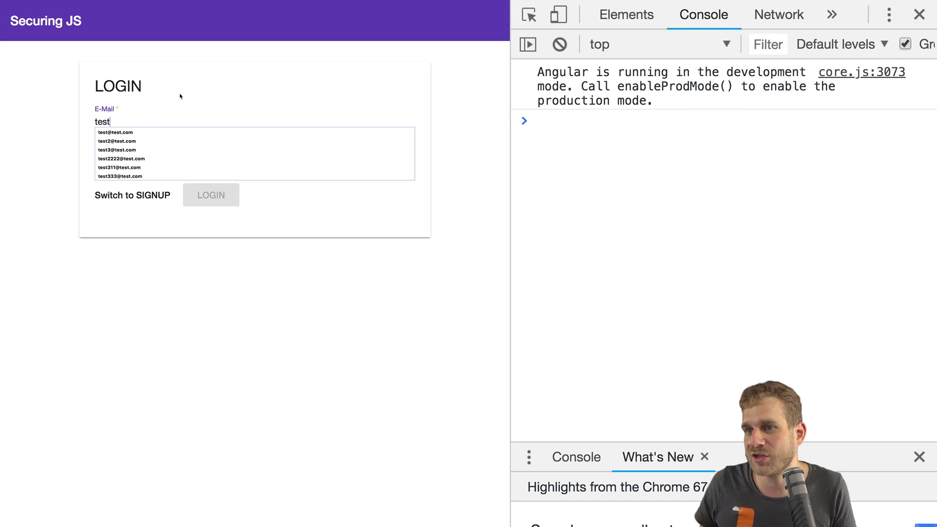
click(146, 196)
click(122, 118)
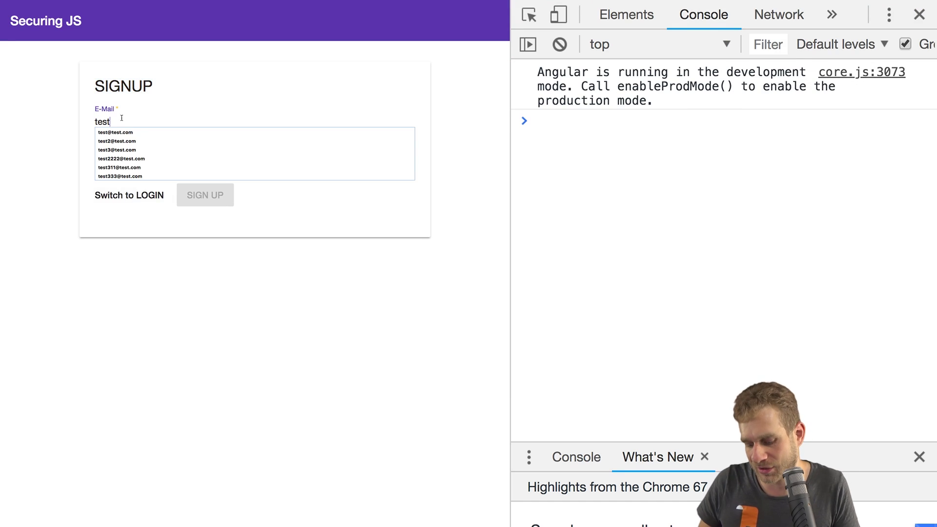
text(@test.com)
click(116, 157)
text(tester1)
click(212, 196)
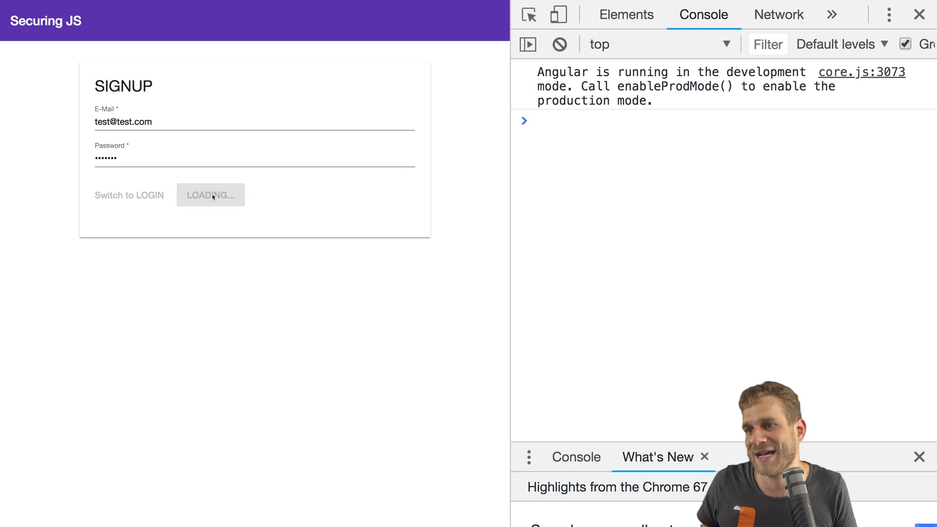
Step: Check the You are authenticated! response, confirm the new user in Firebase's Users list, and reload the app
drag(175, 61, 391, 77)
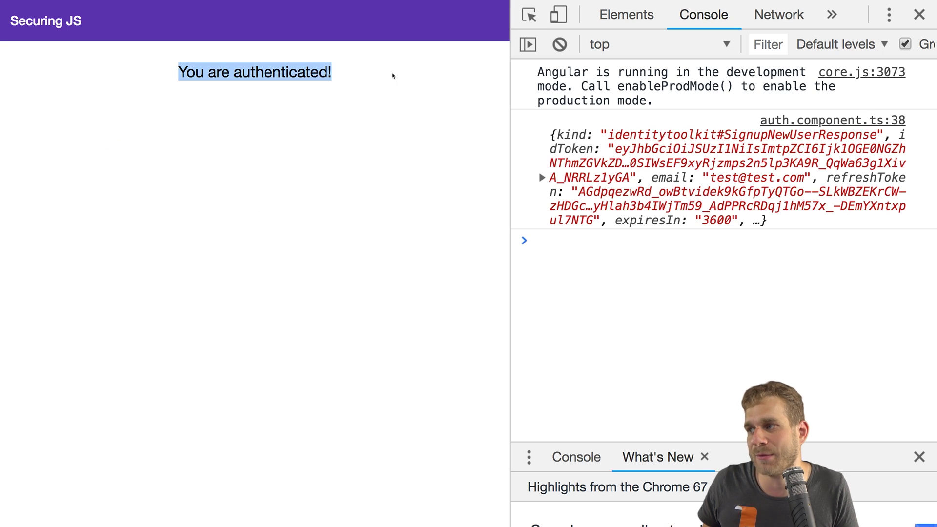
click(543, 178)
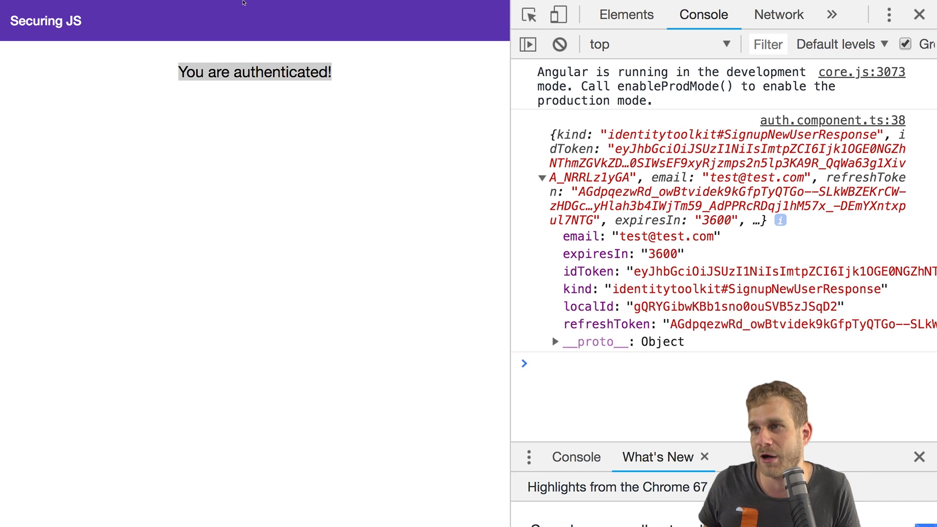
click(154, 17)
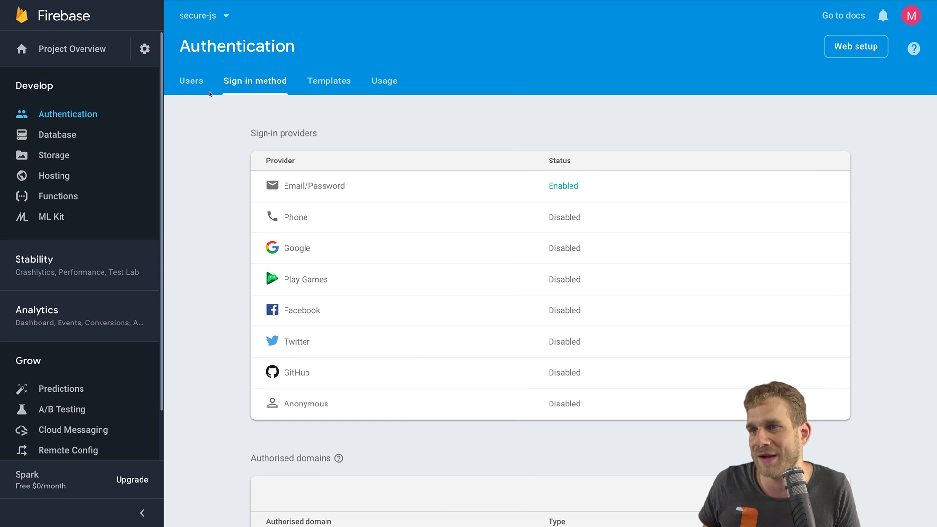
click(204, 94)
drag(238, 201, 860, 208)
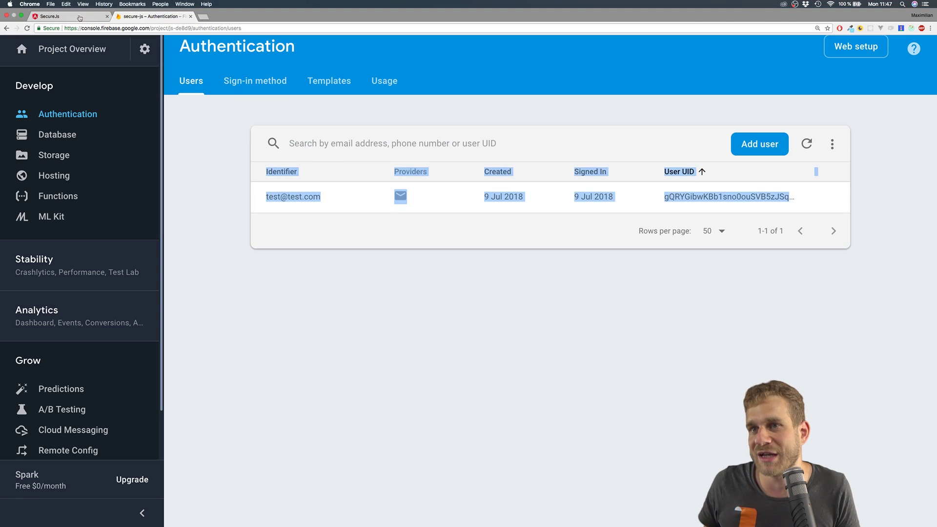
click(86, 18)
key(super+r)
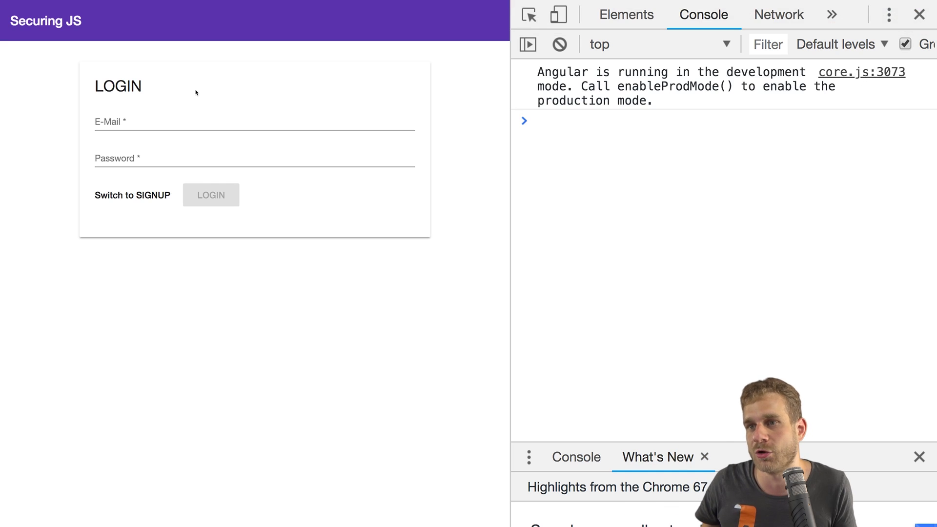
Step: Attempt a login with the saved test e-mail and a wrong password
click(152, 123)
click(146, 130)
key(Tab)
text(tester)
key(Return)
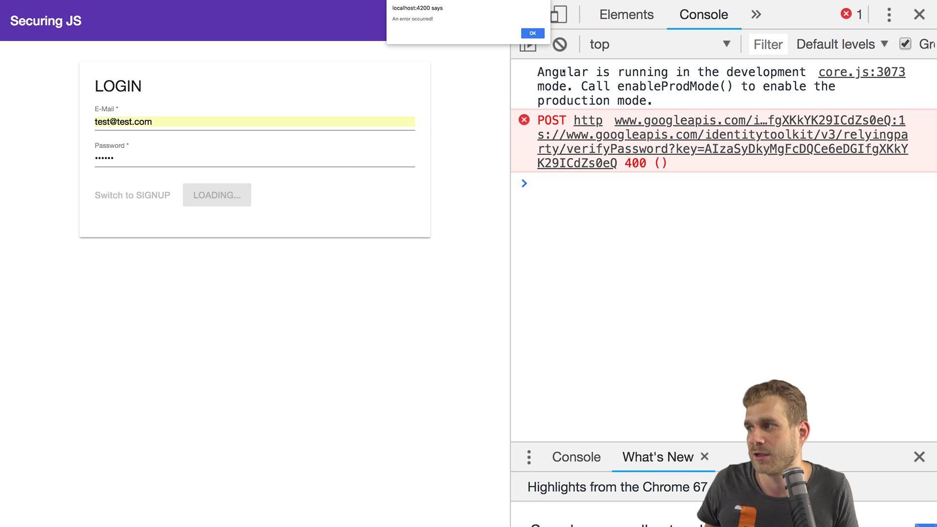
Step: Dismiss the error alert, replace the password with the correct one, and log in again
click(541, 36)
click(141, 158)
drag(140, 157, 59, 163)
text(test123)
click(225, 195)
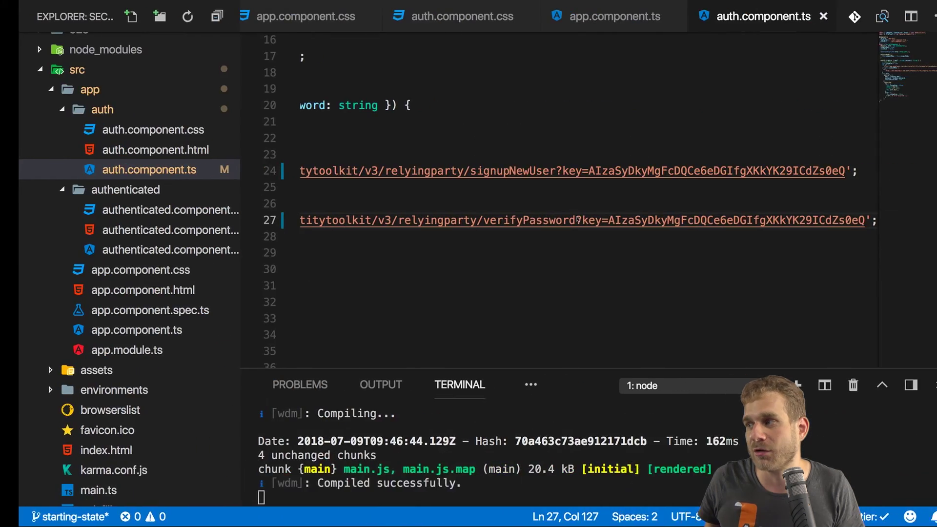
Step: Highlight the API key inside the signup URL in the code editor
key(Up)
key(Up)
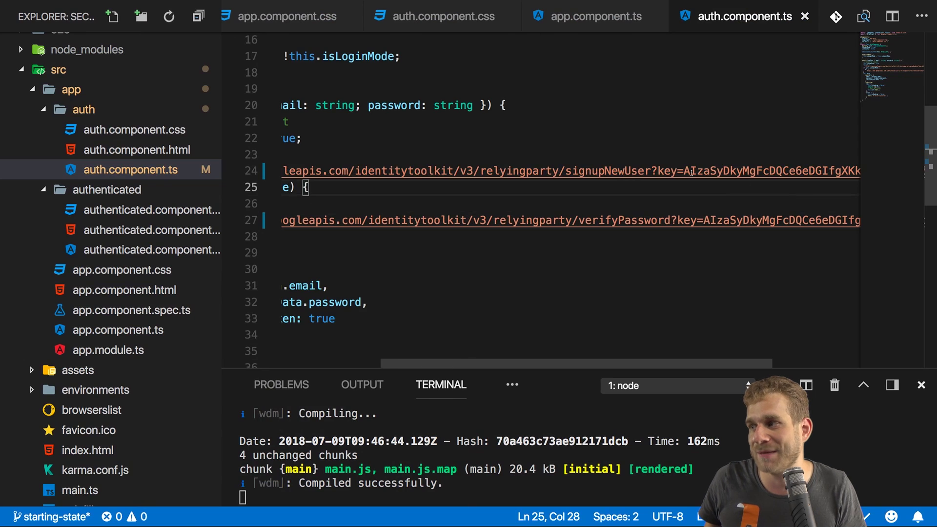
scroll(694, 172, right, 5)
drag(579, 171, 802, 171)
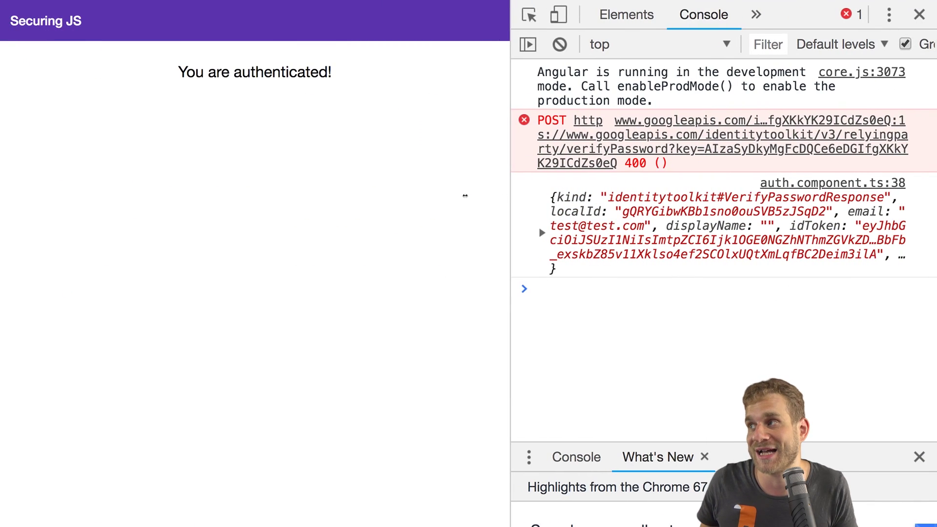
Step: Open main.js in the Sources panel and search it for "api"
click(756, 15)
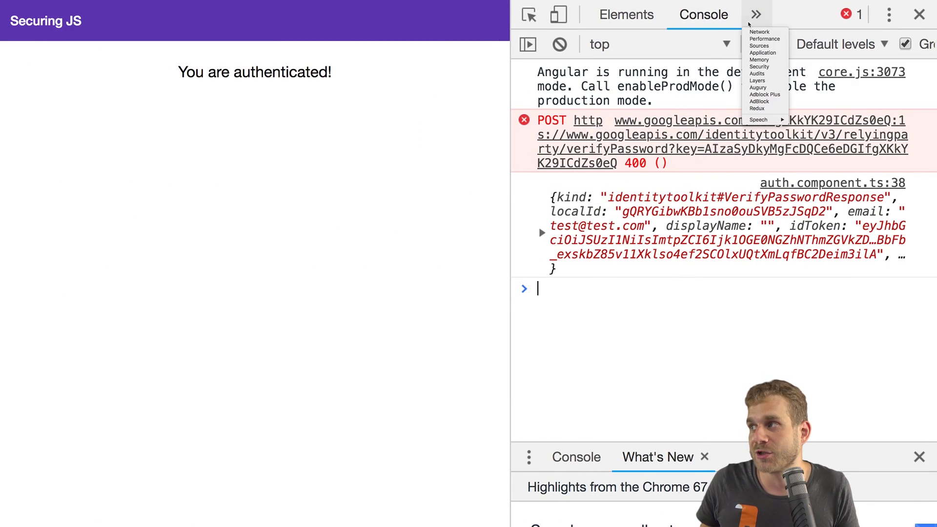
click(759, 45)
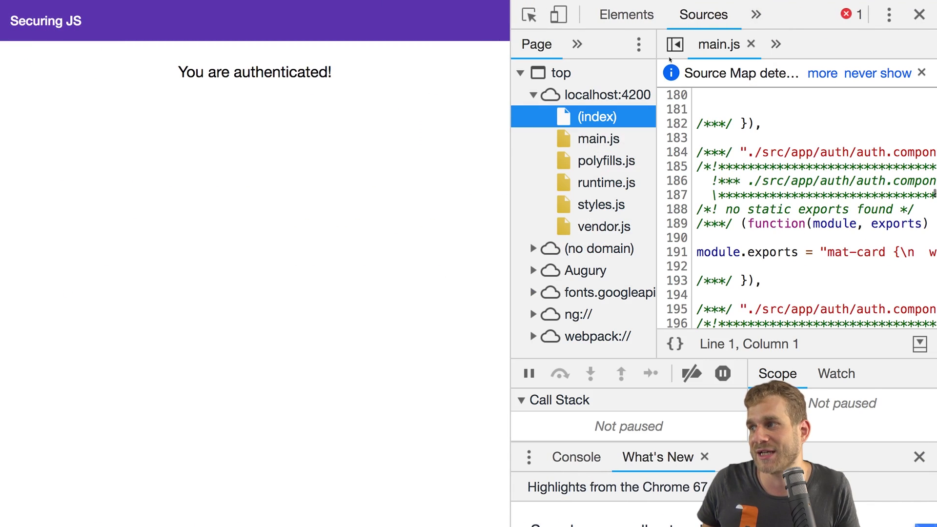
click(647, 147)
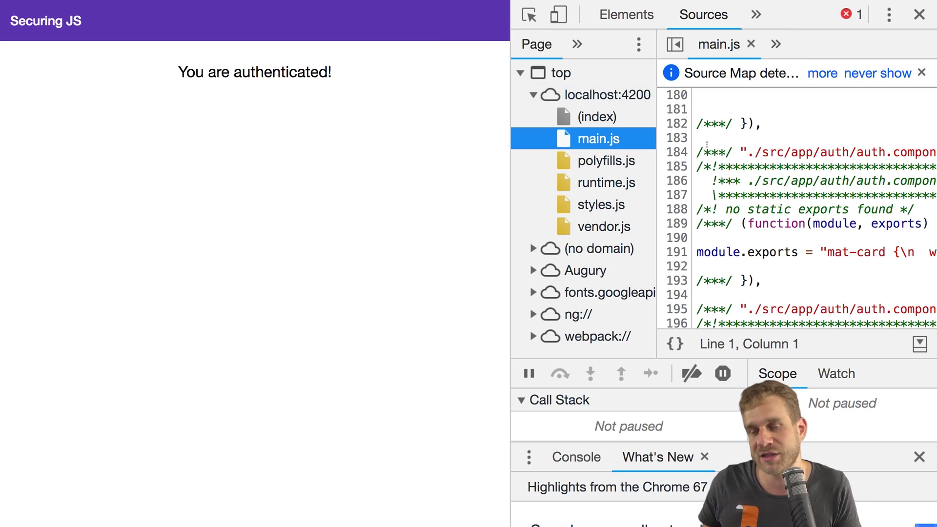
click(760, 139)
key(super+f)
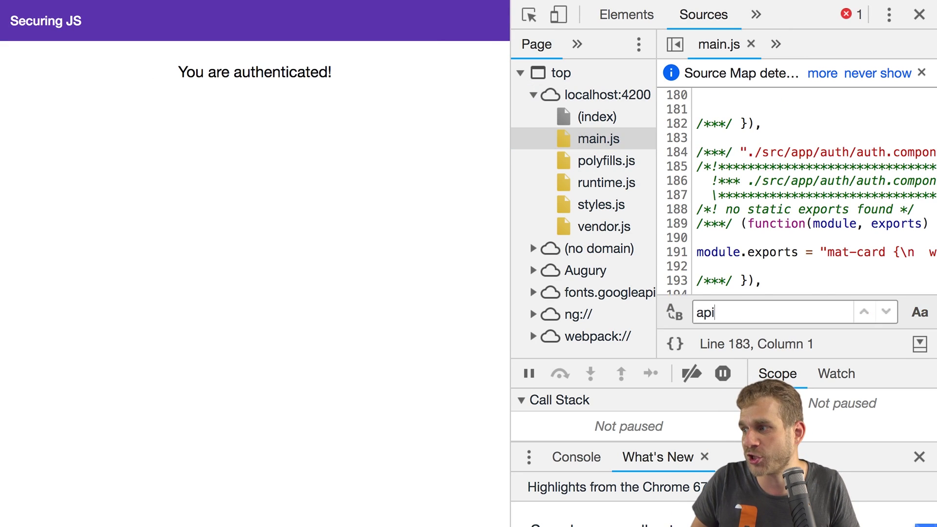
text(api)
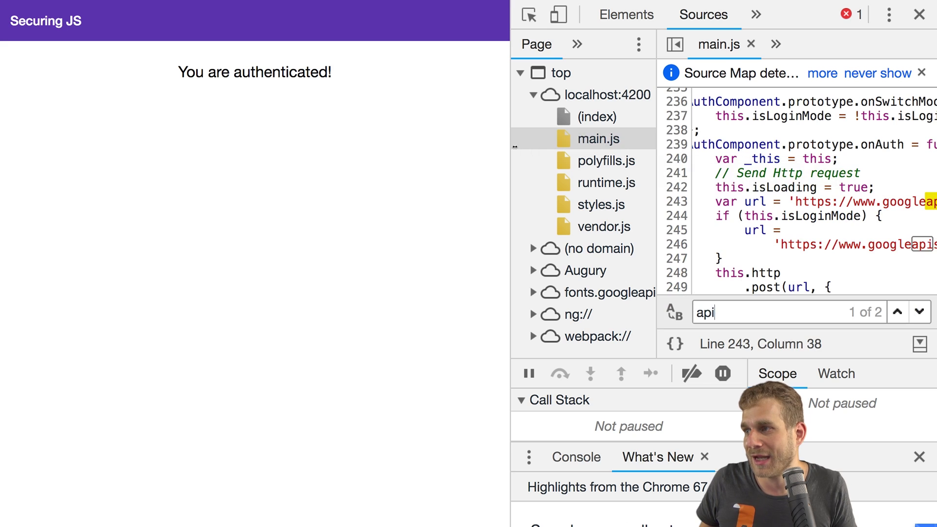
Step: Widen DevTools and select the API key after key= in the signup URL on line 243
drag(511, 148, 325, 155)
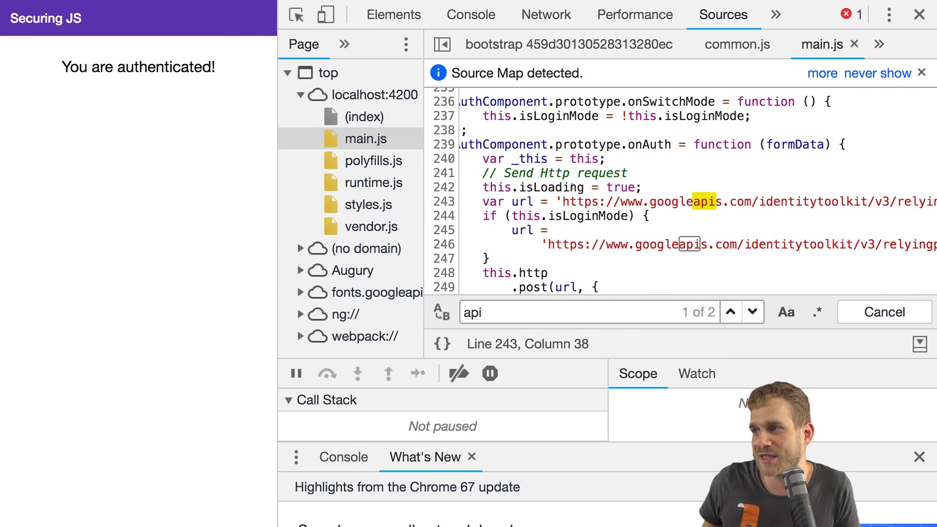
scroll(592, 183, right, 3)
scroll(591, 183, left, 3)
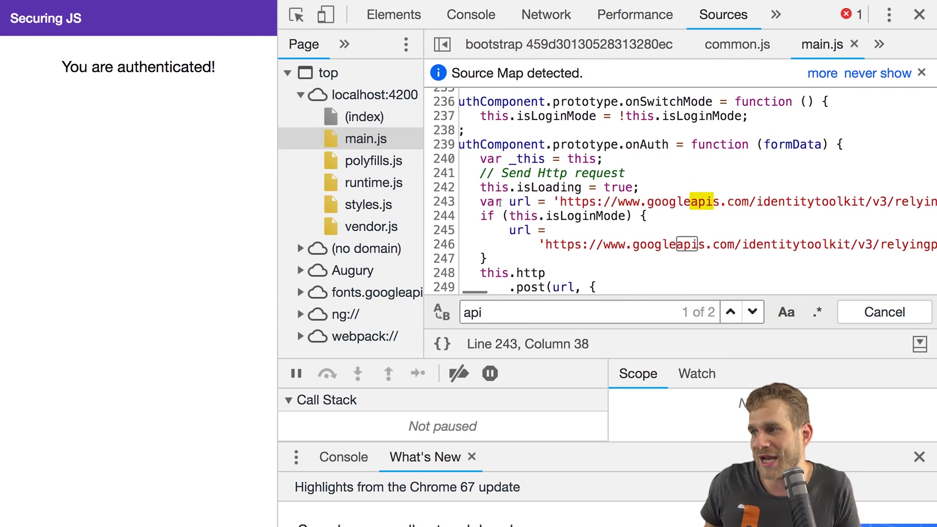
drag(503, 201, 713, 202)
scroll(712, 202, right, 10)
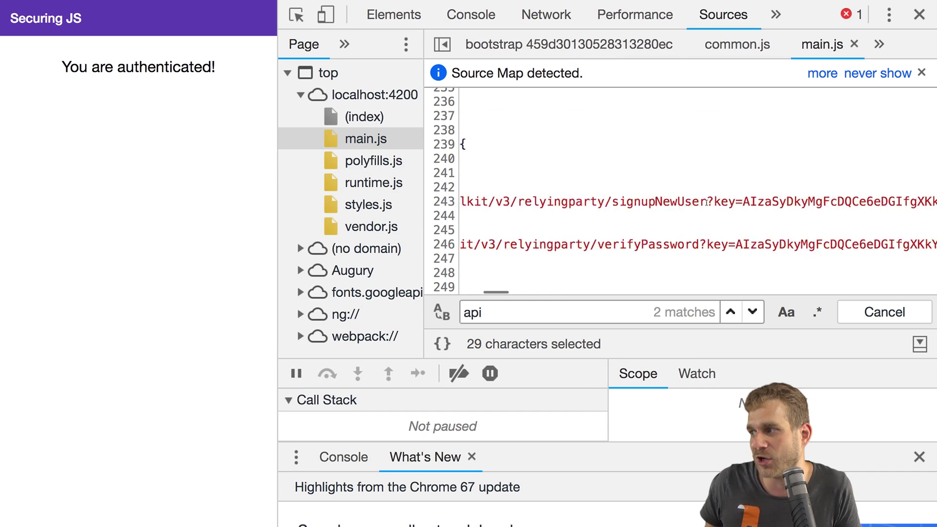
double_click(613, 202)
scroll(704, 233, left, 1)
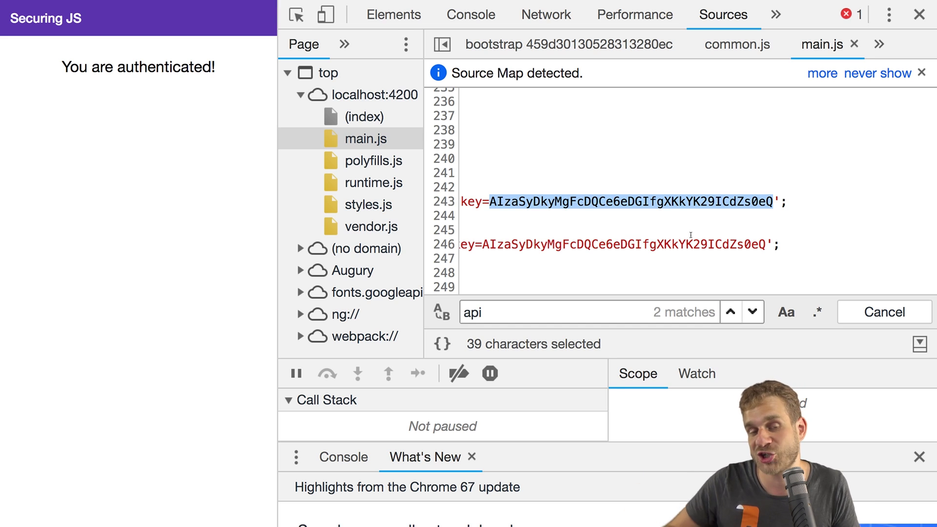
click(154, 179)
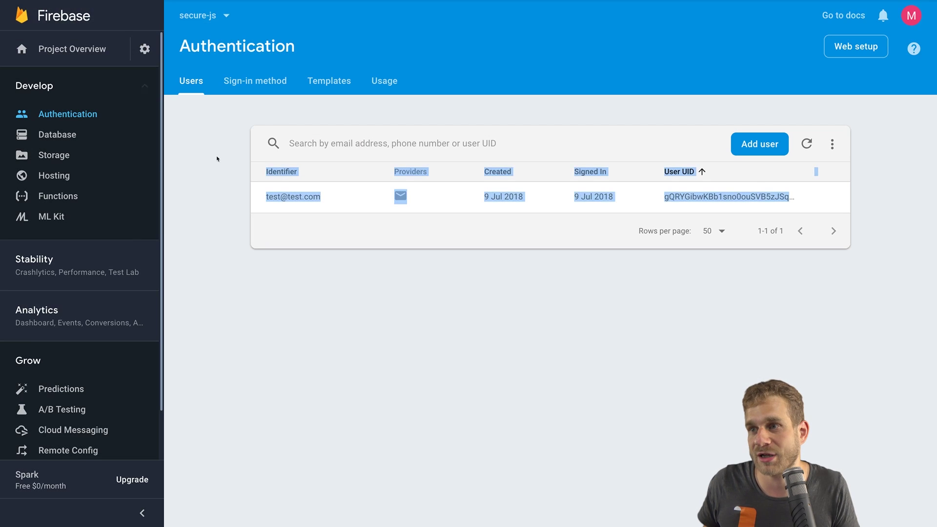
Step: Open DevTools on the Firebase Authentication page and browse the googleapis.proxy.js script's code
click(216, 157)
key(super+alt+i)
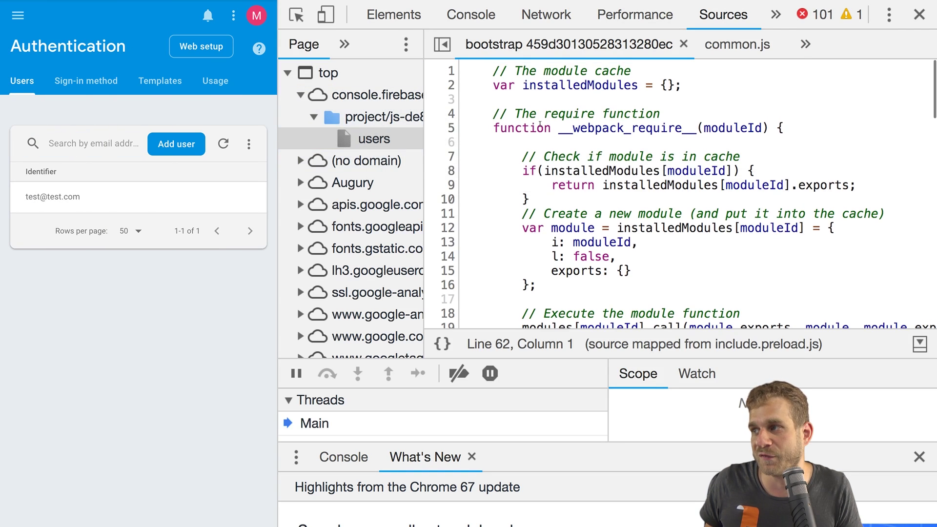
scroll(320, 174, down, 2)
scroll(318, 195, down, 1)
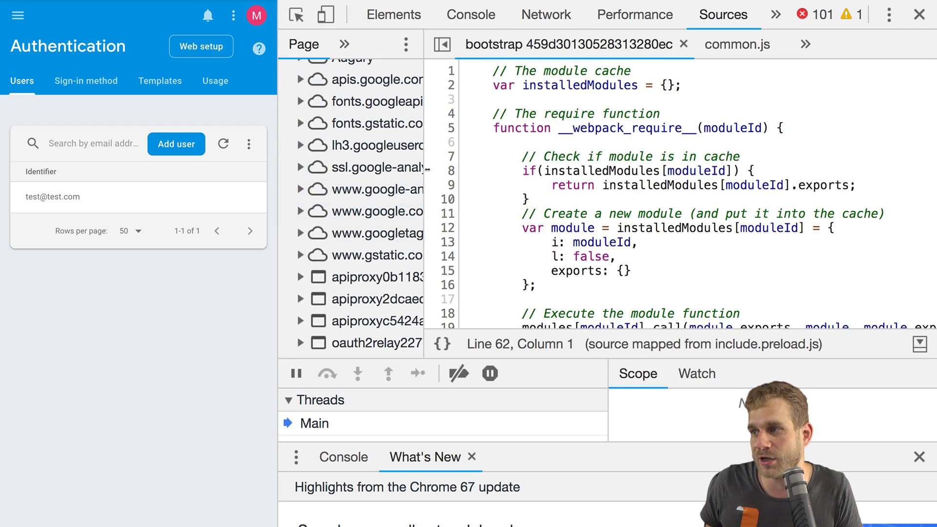
drag(423, 173, 554, 173)
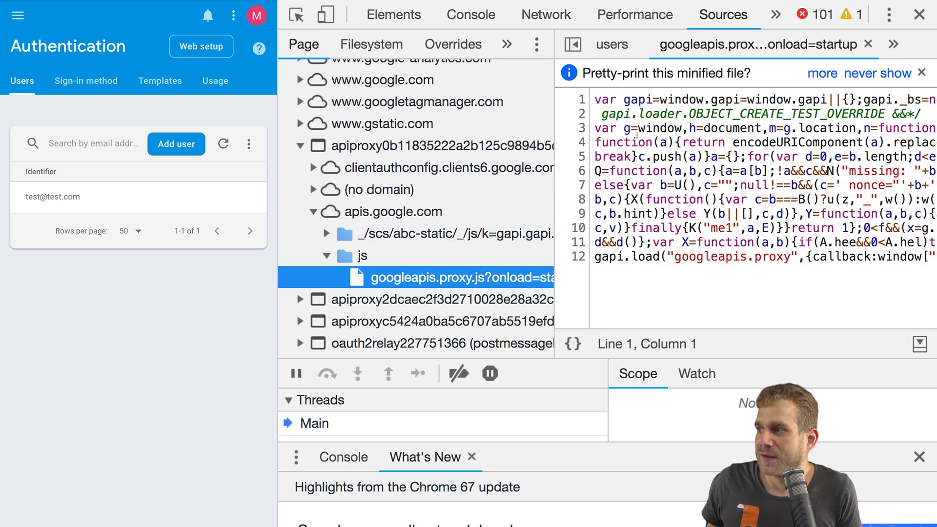
drag(659, 115, 760, 211)
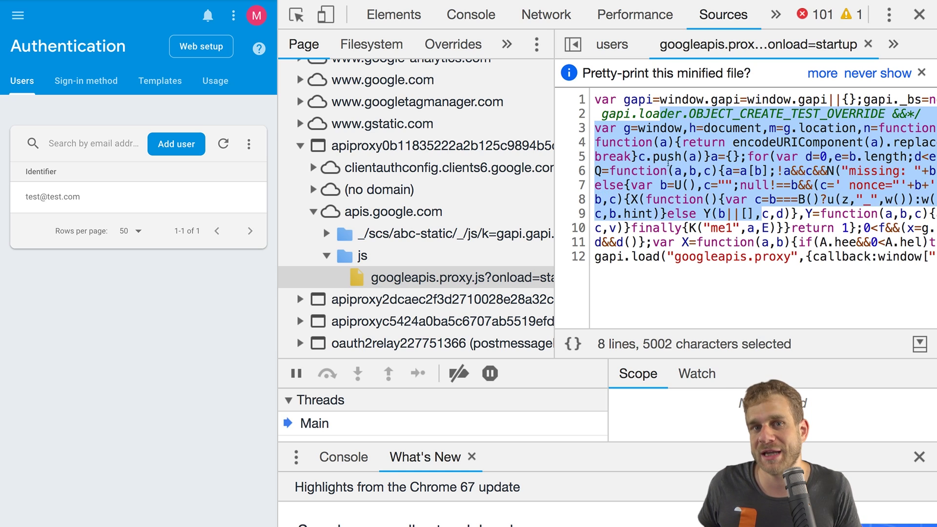
click(668, 157)
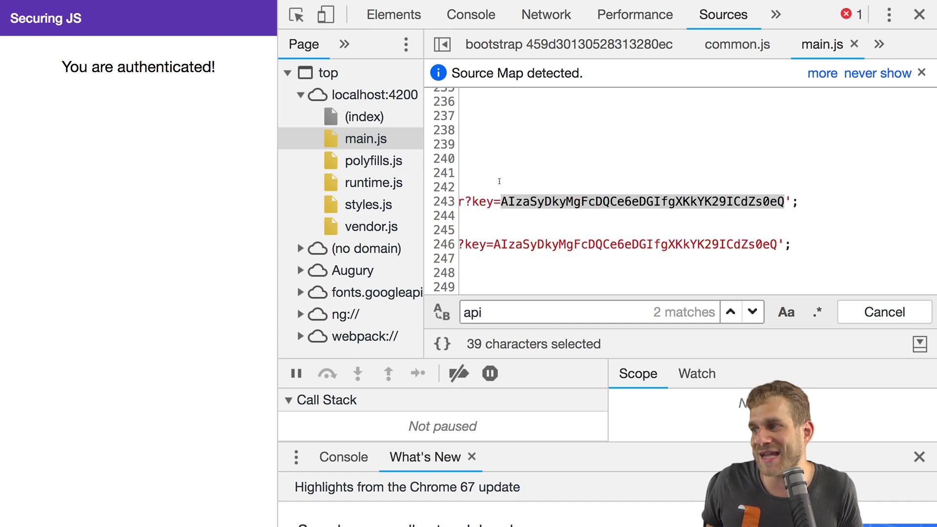
scroll(601, 205, left, 10)
drag(601, 205, 689, 188)
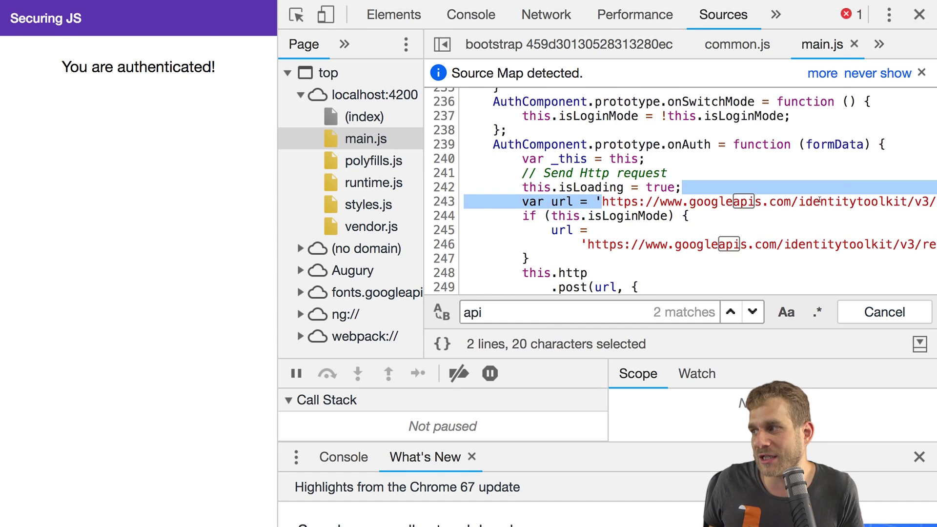
scroll(804, 199, right, 2)
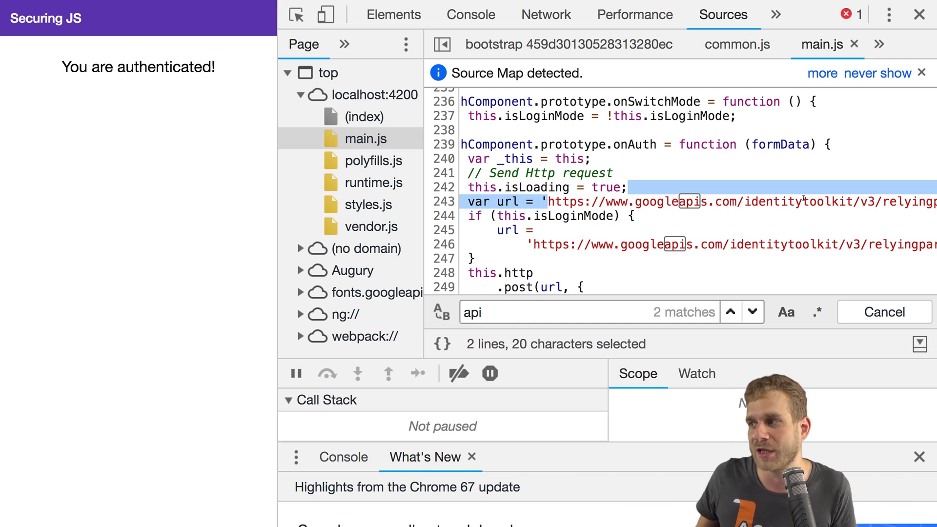
scroll(803, 198, right, 10)
click(823, 209)
scroll(823, 209, left, 5)
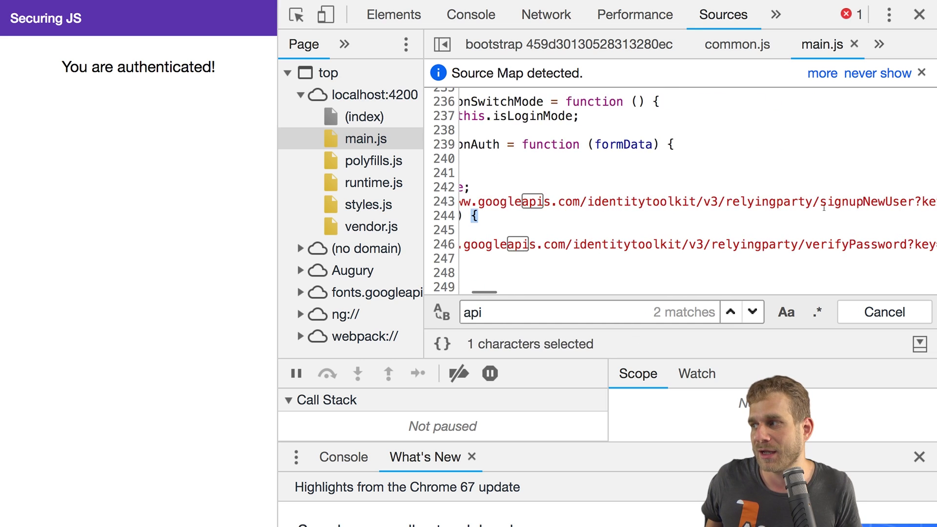
scroll(781, 205, right, 8)
double_click(769, 203)
scroll(769, 202, right, 3)
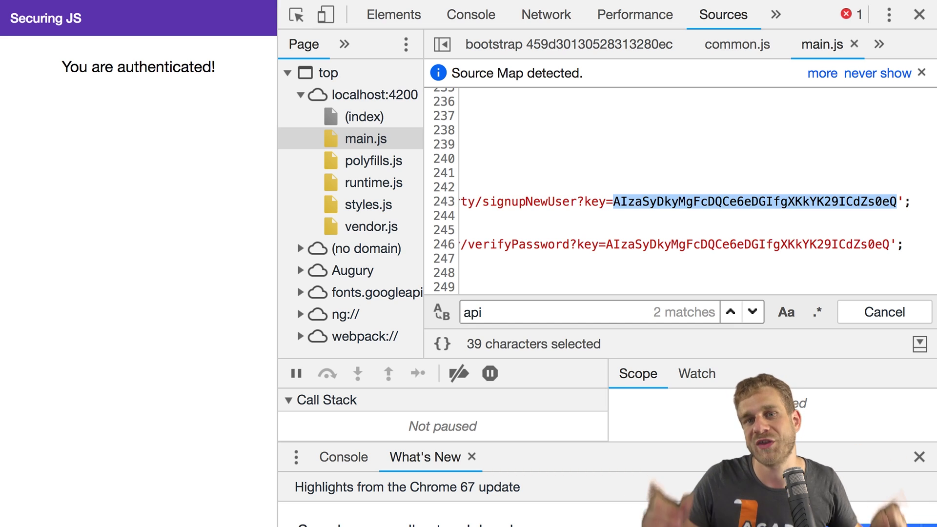
drag(897, 202, 469, 202)
scroll(495, 205, left, 5)
scroll(494, 205, left, 5)
shift+click(587, 202)
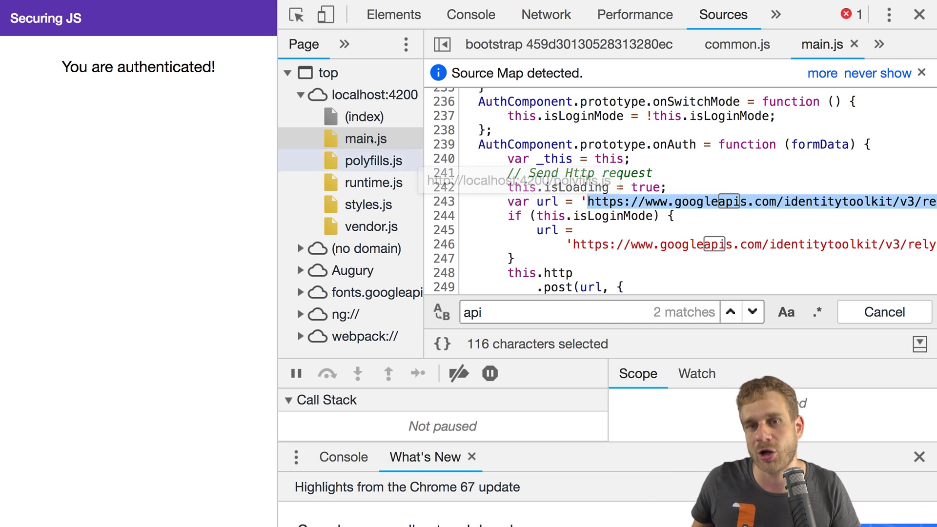
Step: Open the Google API Console and go to its Credentials page listing the API keys
click(170, 113)
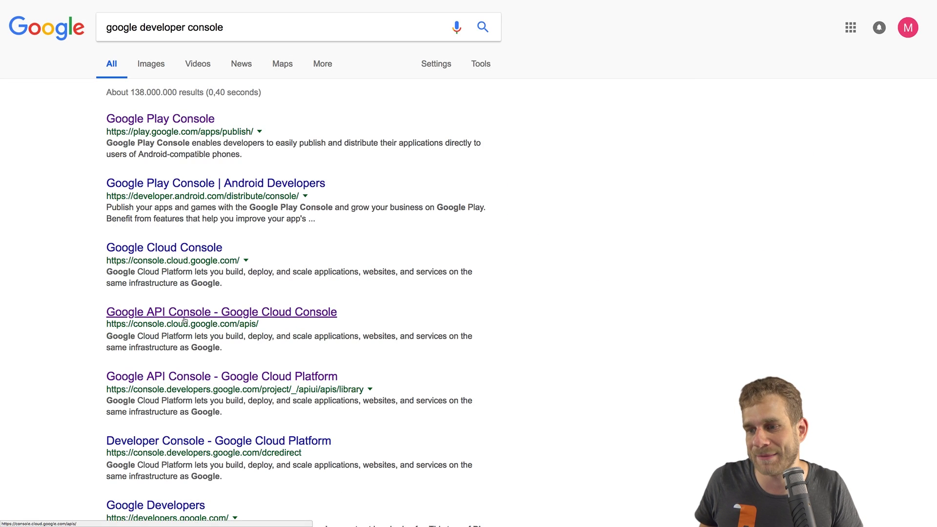
click(184, 321)
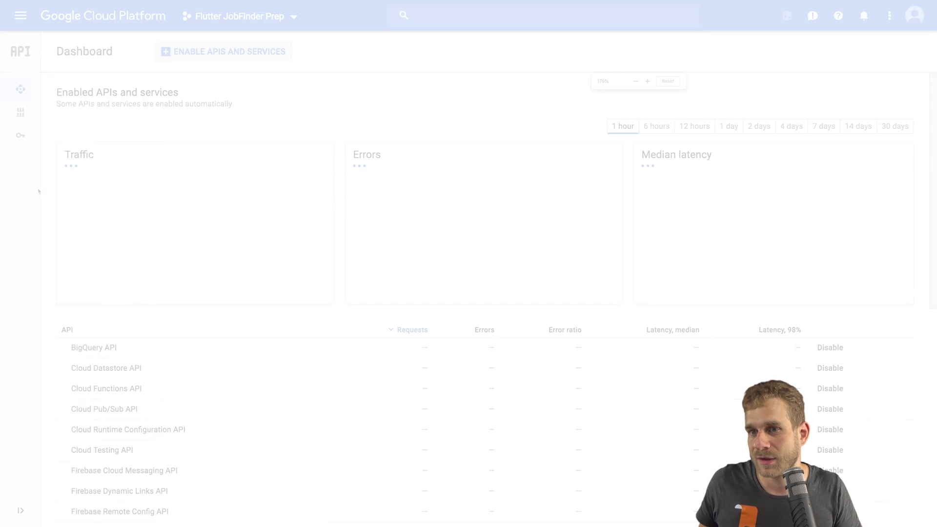
mouse_move(37, 188)
click(58, 139)
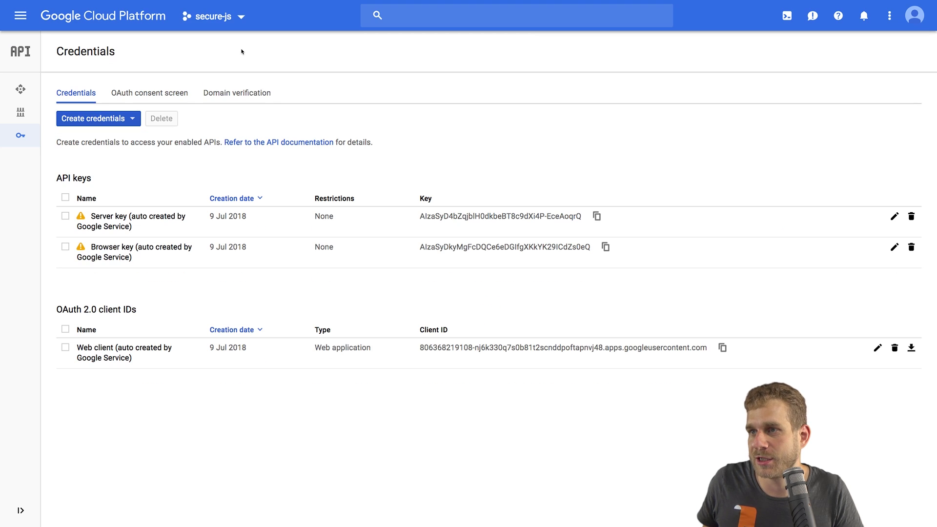
scroll(244, 39, down, 2)
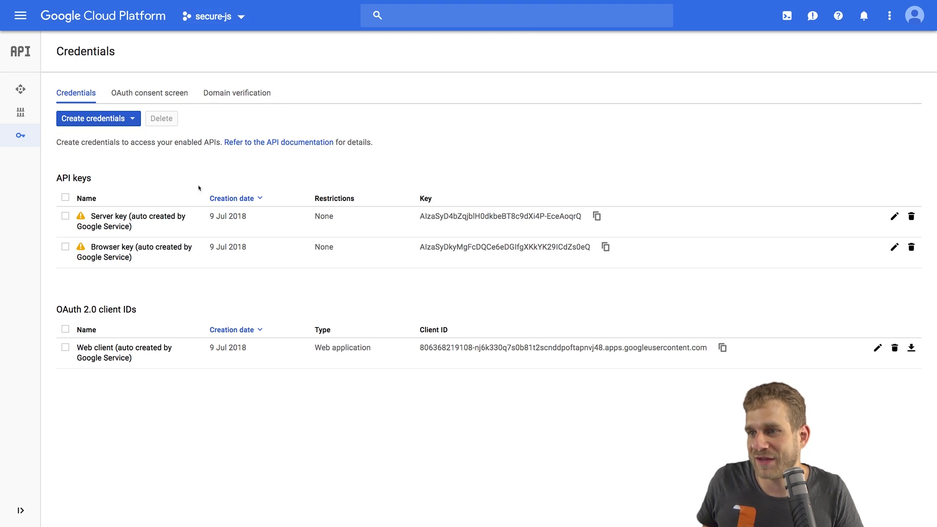
Step: Open the secure-js Browser key's settings and set its application restriction to IP addresses
drag(415, 221, 589, 217)
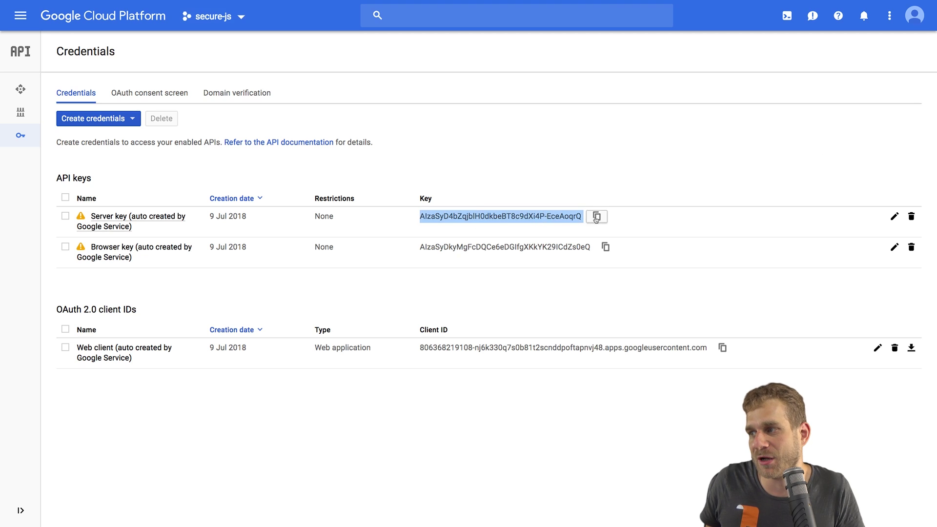
click(301, 287)
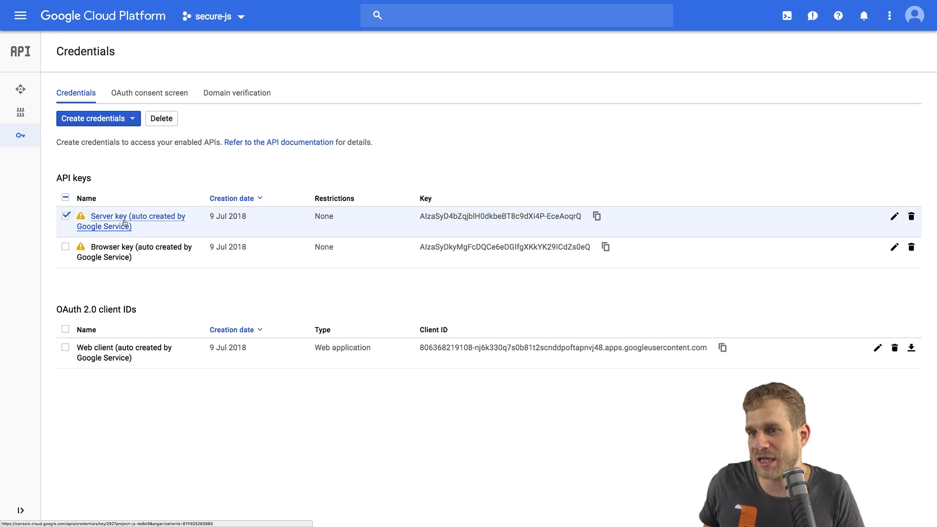
key(space)
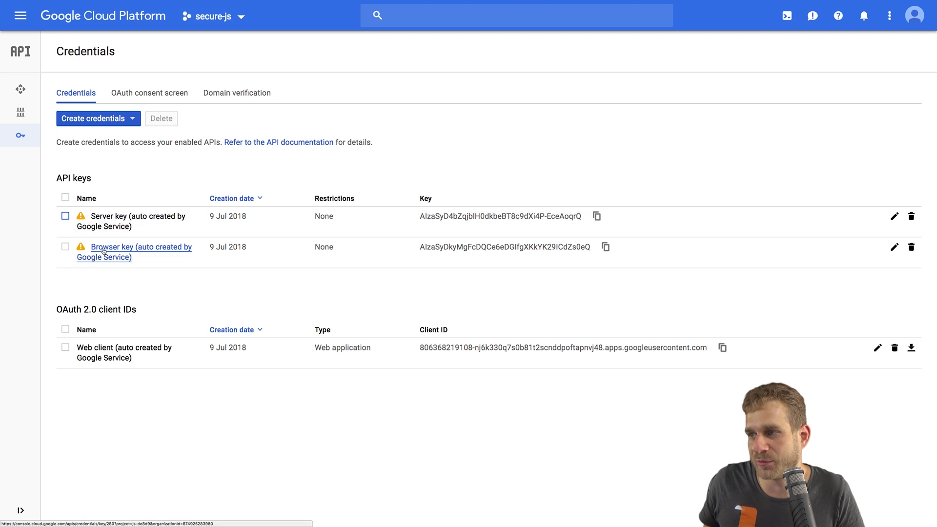
click(103, 252)
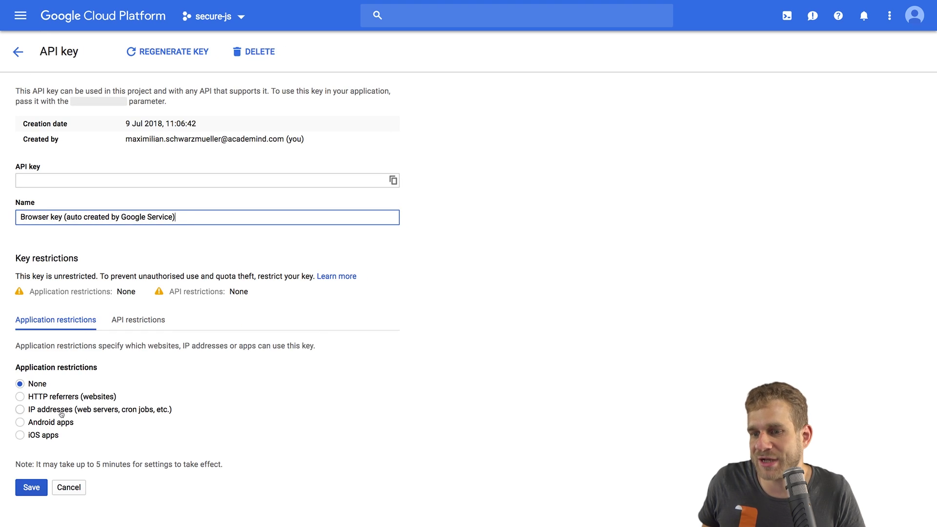
click(20, 410)
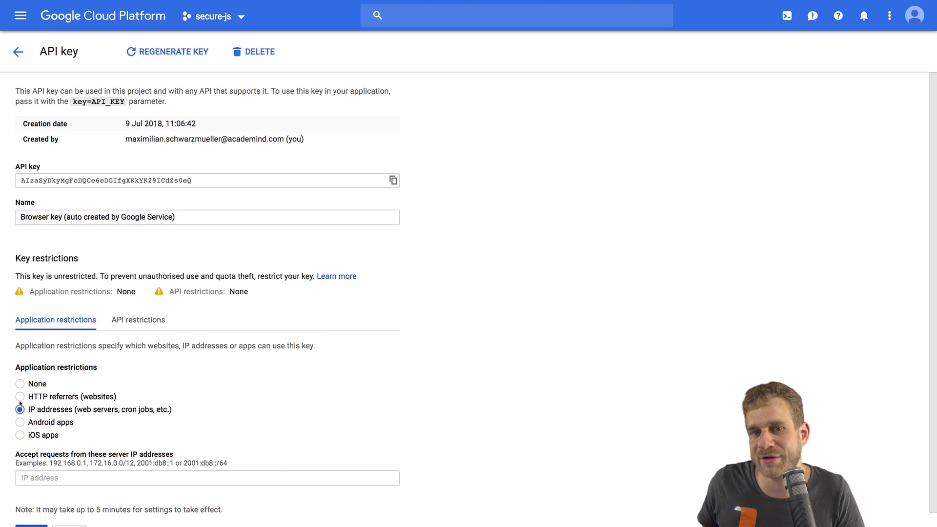
click(19, 397)
click(21, 410)
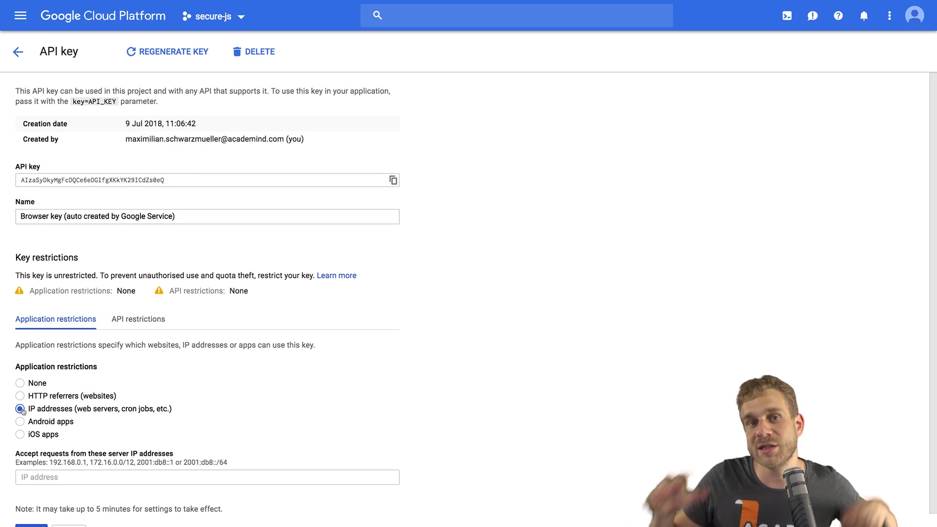